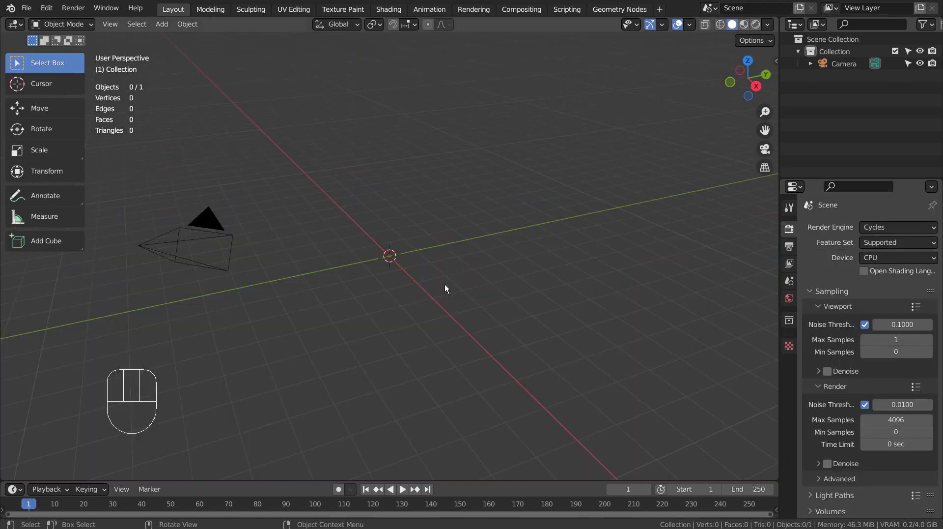
Step: Add a plane mesh at the origin
left_click(444, 284)
key("shift+a")
mouse_move(444, 272)
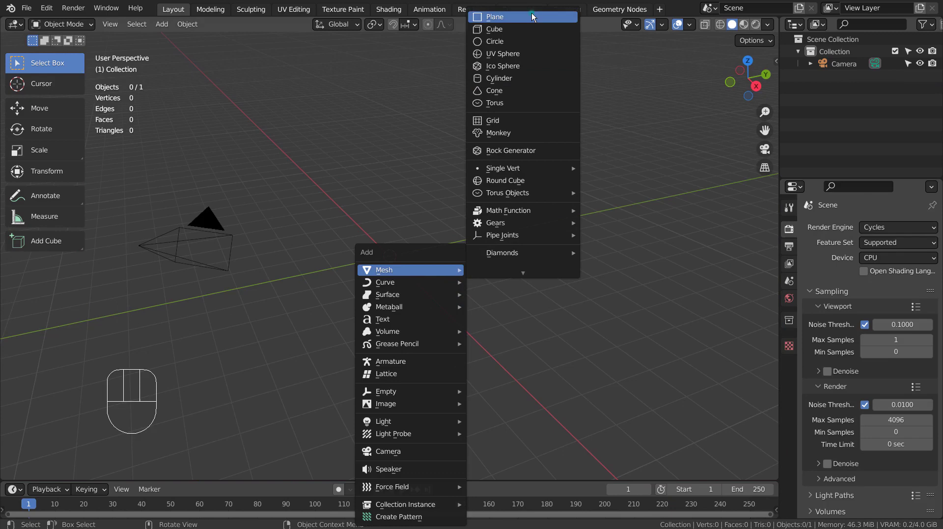
left_click(531, 16)
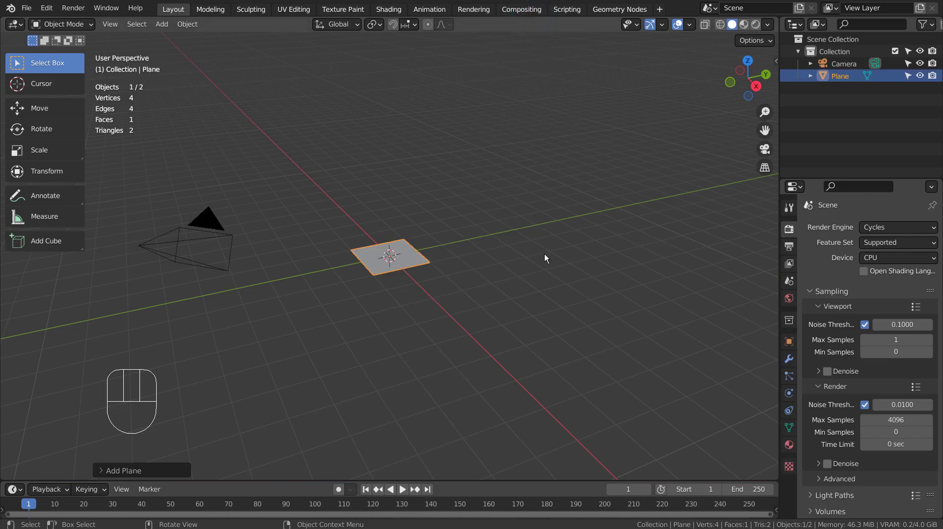
Step: Move the plane 1 m along Y, then rotate it 90° on X and undo the rotation
key("g")
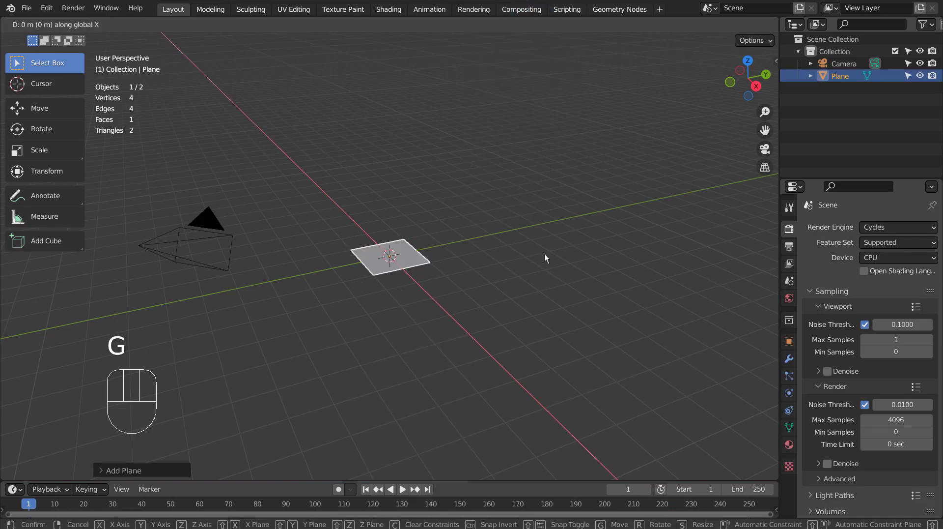
key("y")
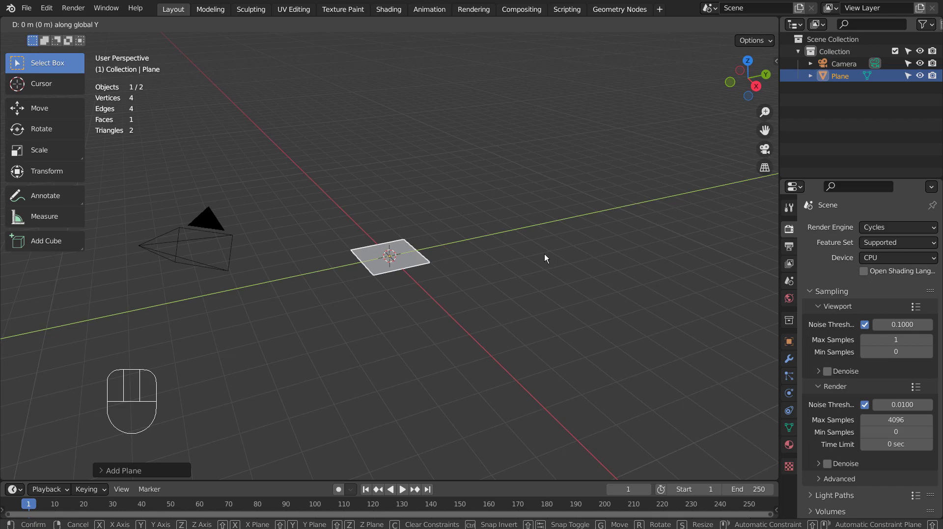
type("1")
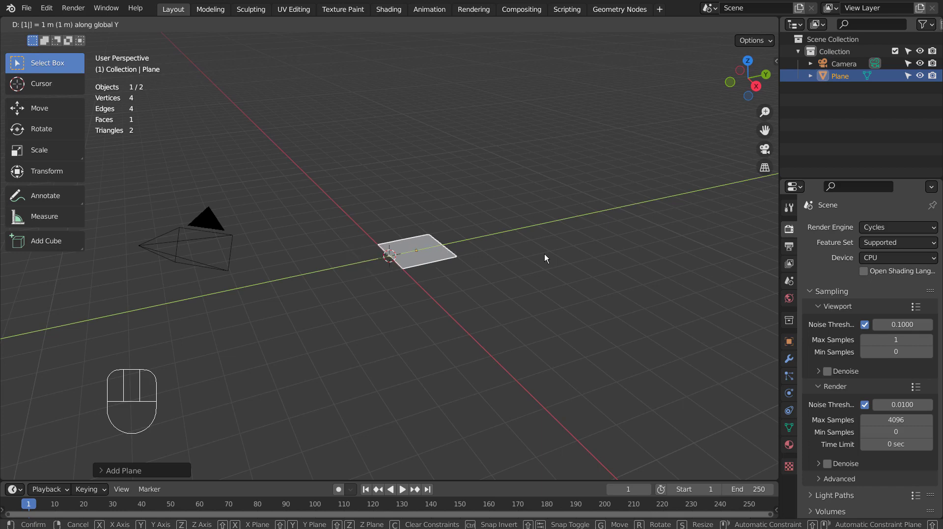
key("Return")
type("r")
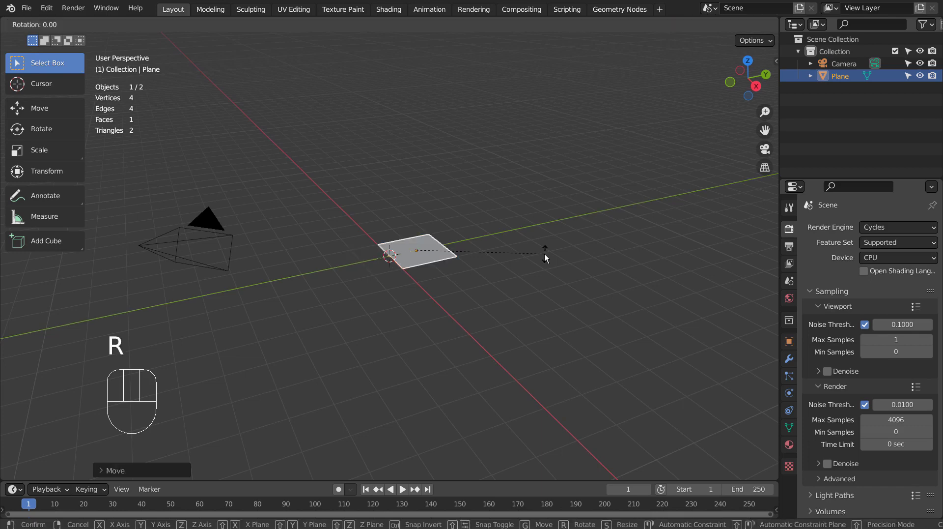
type("x90")
key("Return")
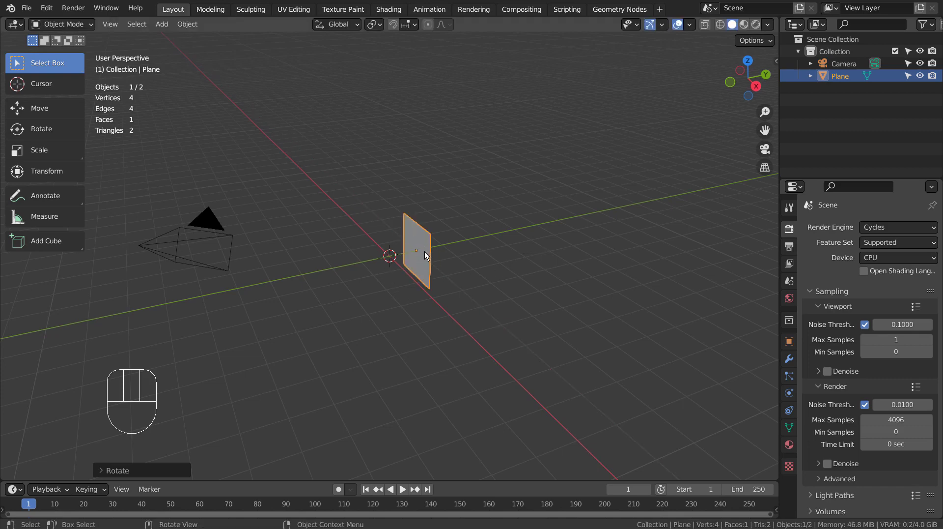
key("ctrl+z")
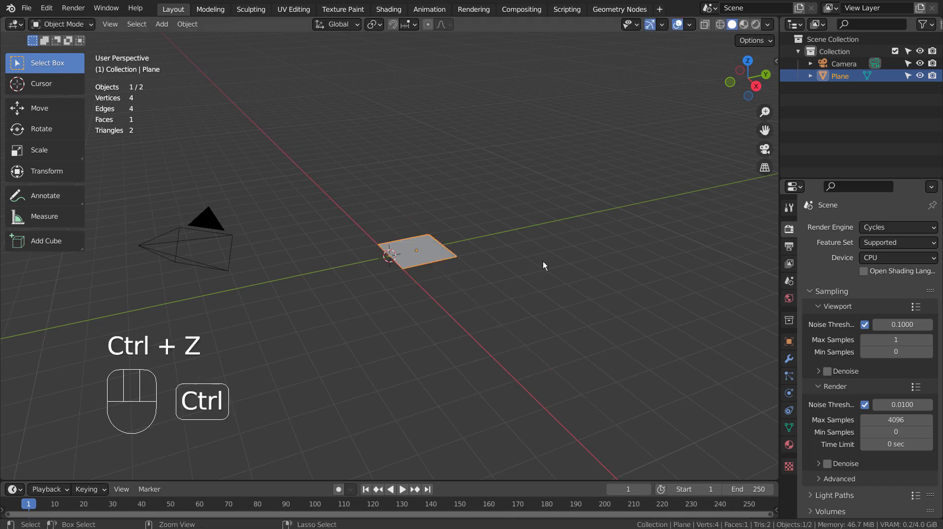
Step: Set the plane's origin to the 3D cursor and rotate it 90° upright on X
left_click(187, 24)
mouse_move(211, 46)
left_click(334, 79)
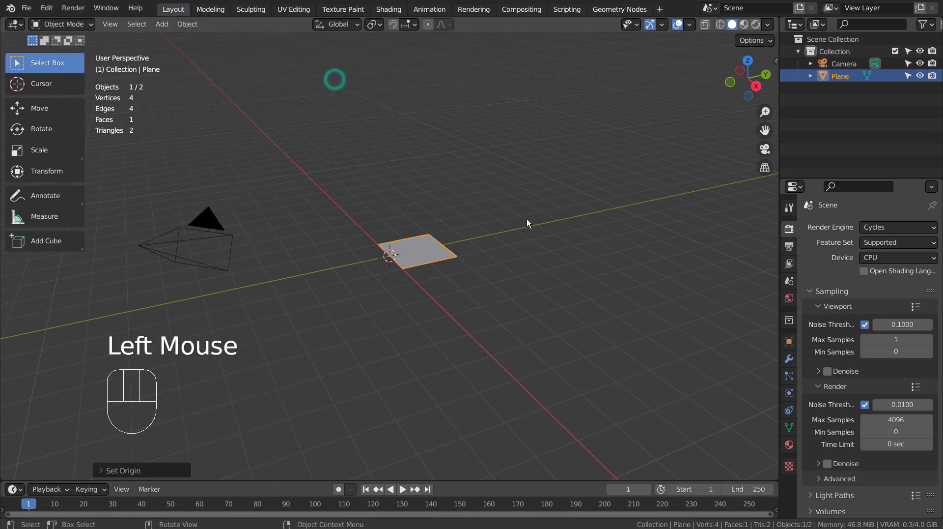
type("rx90")
key("Return")
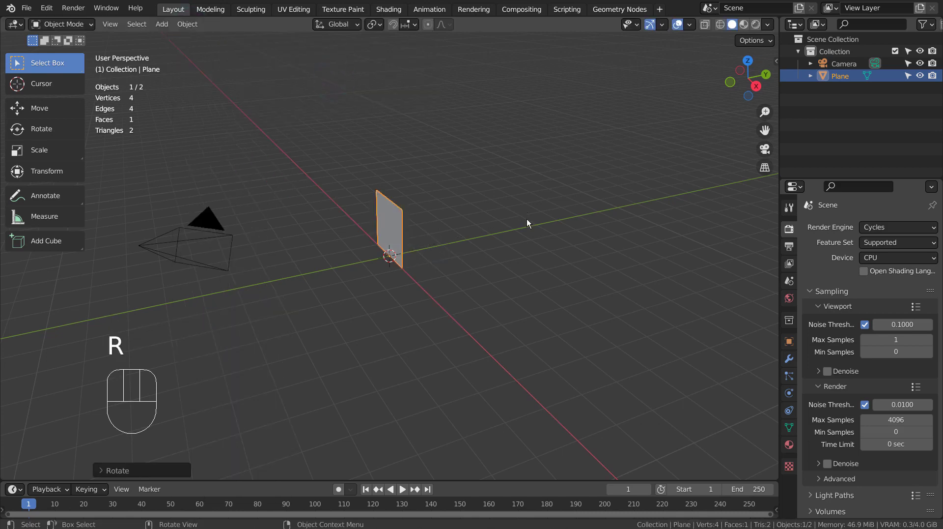
Step: In front view, scale the plane along X into a thin vertical strip
key("KP_1")
scroll(527, 219, "up", 3)
key("s")
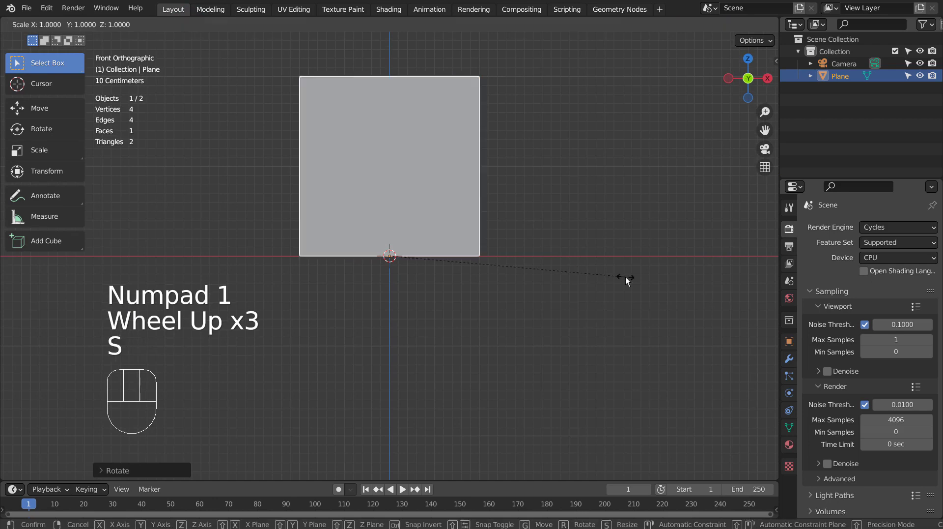
key("x")
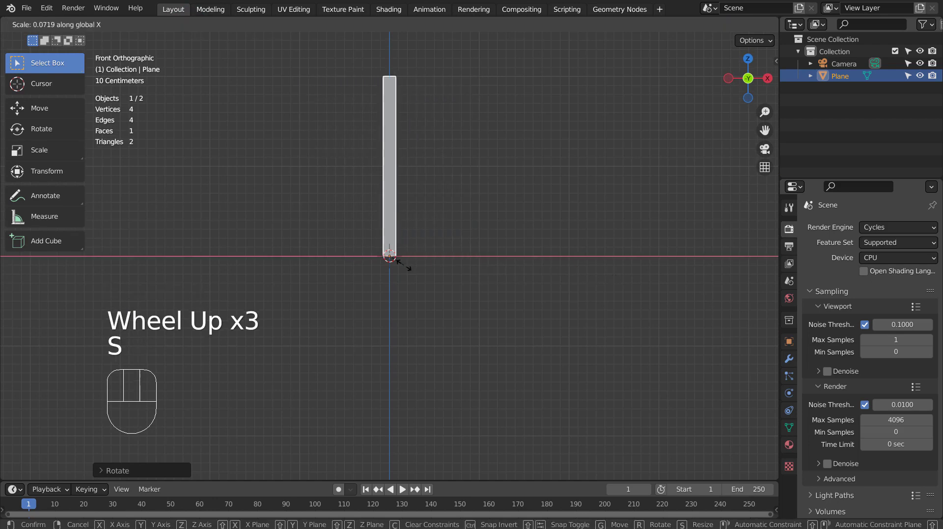
left_click(405, 265)
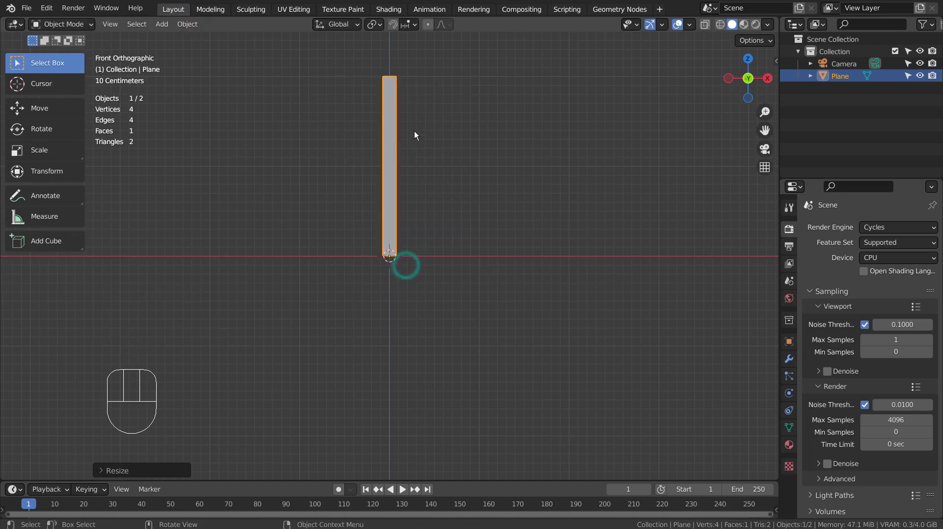
Step: In Edit Mode, scale the strip's top edge down to a point
middle_click_drag(414, 130, 415, 249, "shift")
scroll(415, 249, "up", 2)
key("Tab")
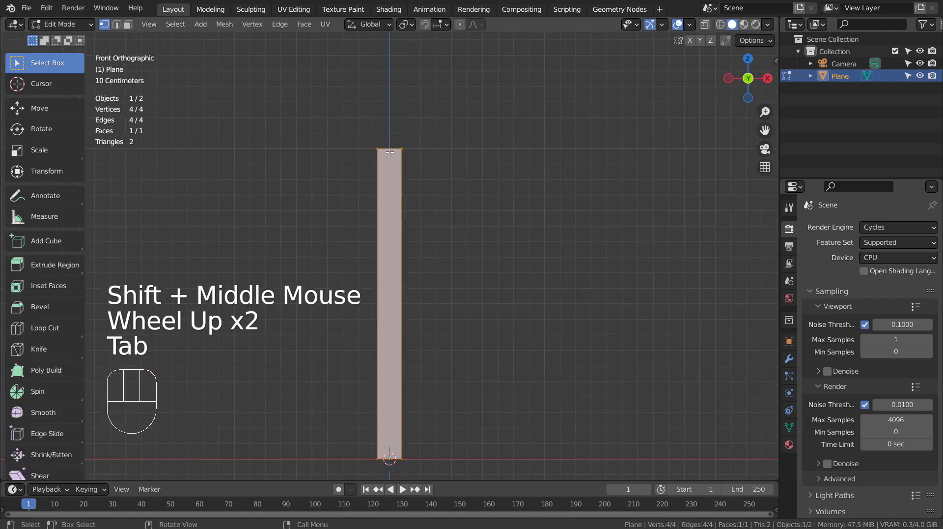
key("2")
left_click(389, 149)
key("s")
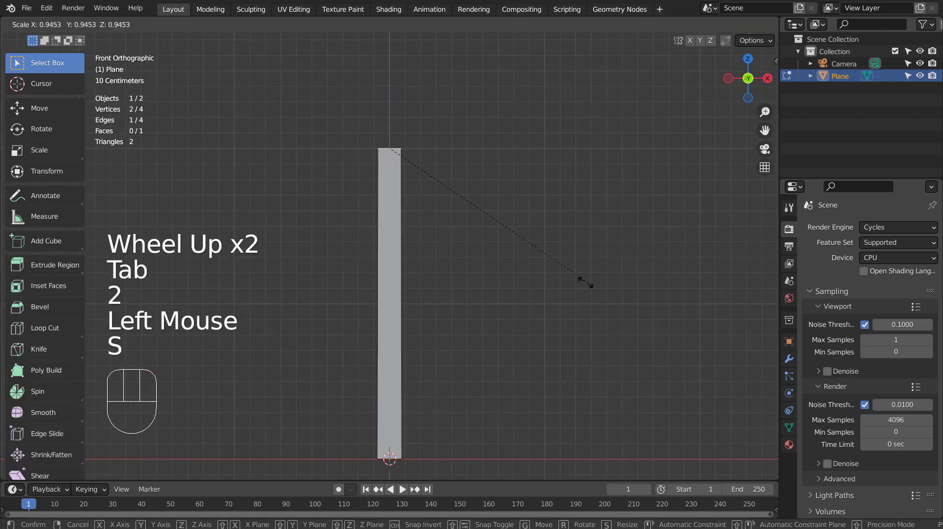
left_click(403, 153)
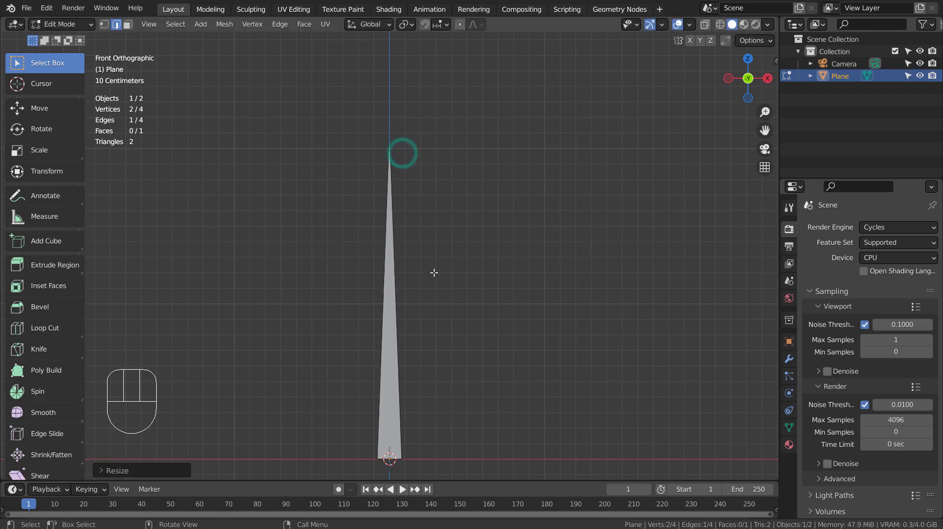
Step: Add three evenly spaced horizontal loop cuts along the blade
key("Tab")
middle_click_drag(499, 320, 478, 341)
key("Tab")
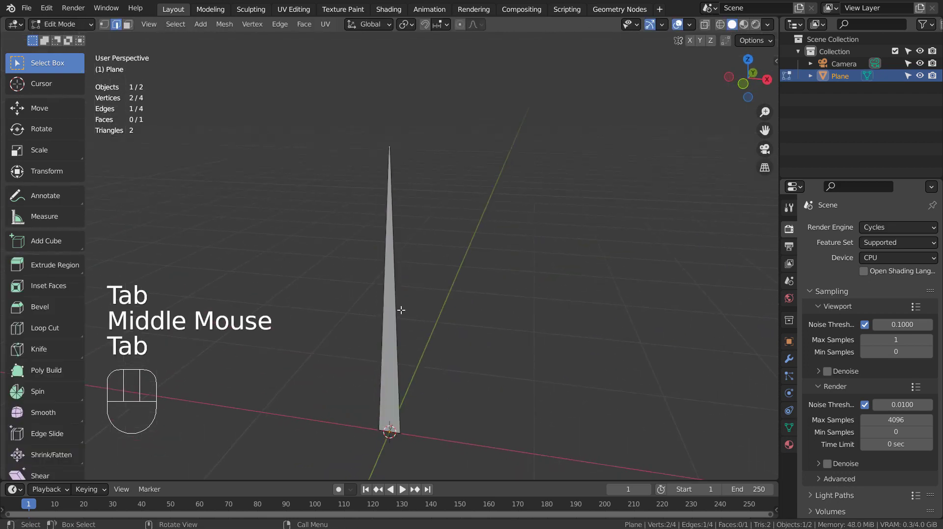
key("ctrl+r")
scroll(402, 310, "up", 4)
scroll(401, 310, "down", 1)
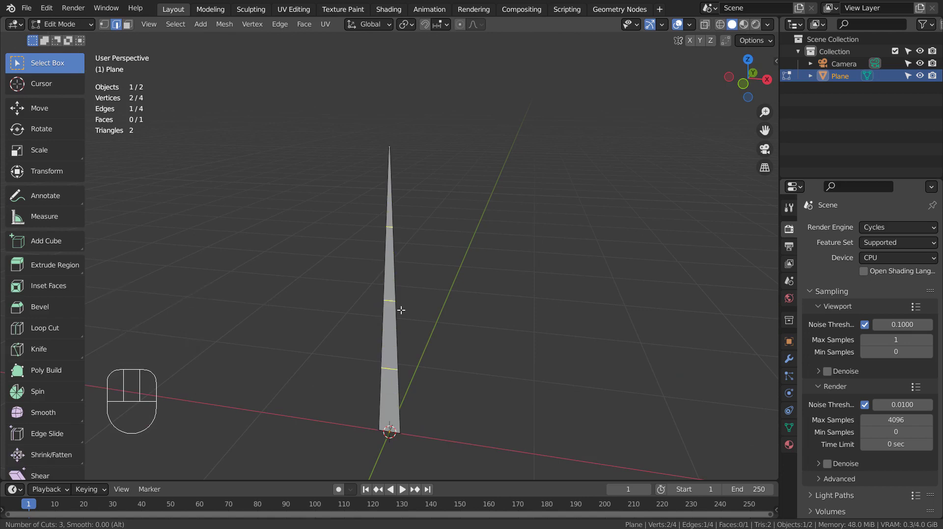
left_click(401, 309)
left_click(501, 310)
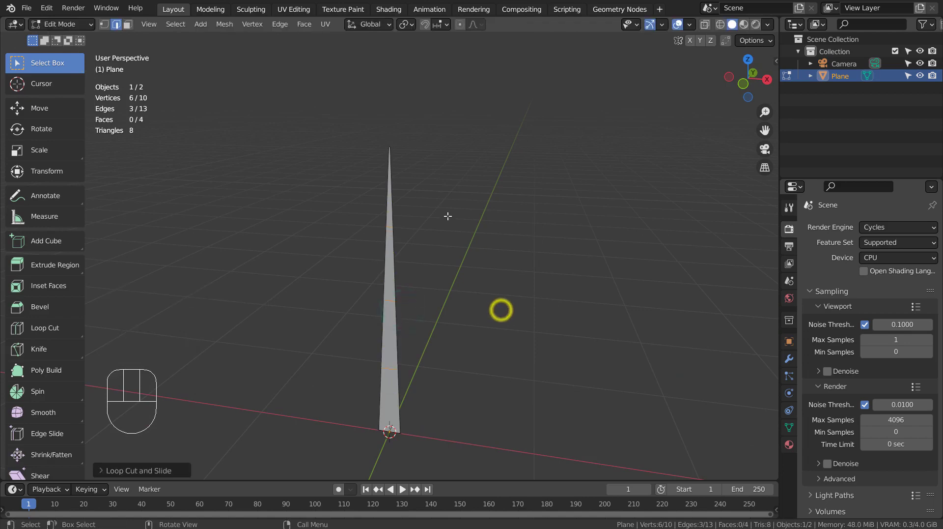
Step: Select the tip vertices and, with proportional editing on, rotate the tip in right view
left_click(428, 148)
key("b")
left_click_drag(358, 133, 427, 151)
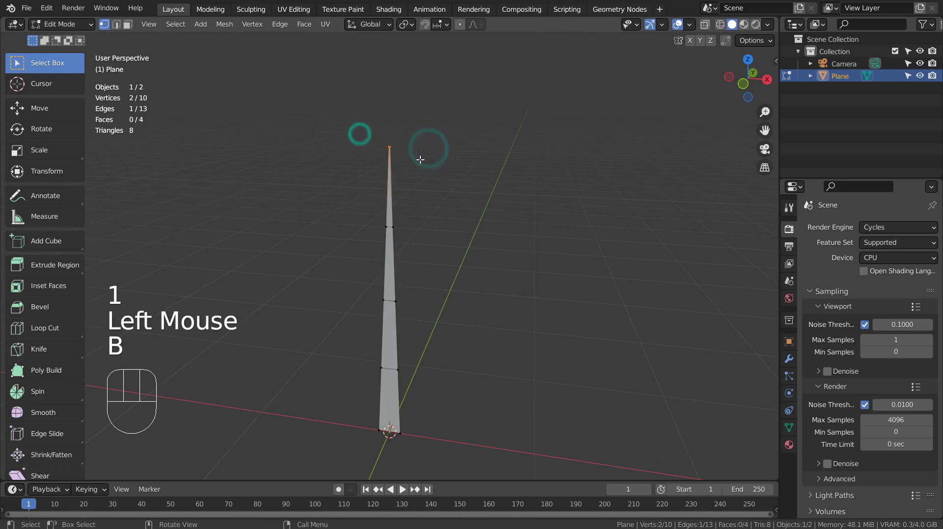
key("KP_3")
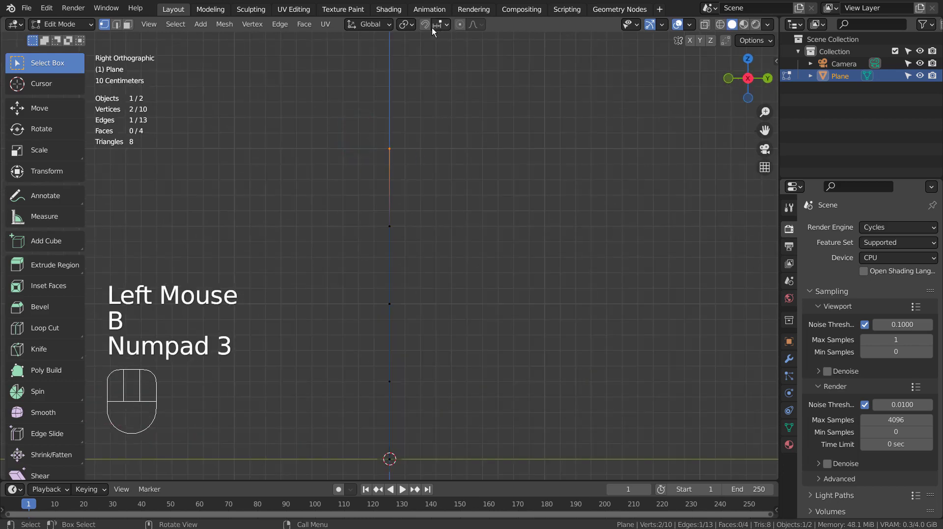
left_click(460, 24)
key("g")
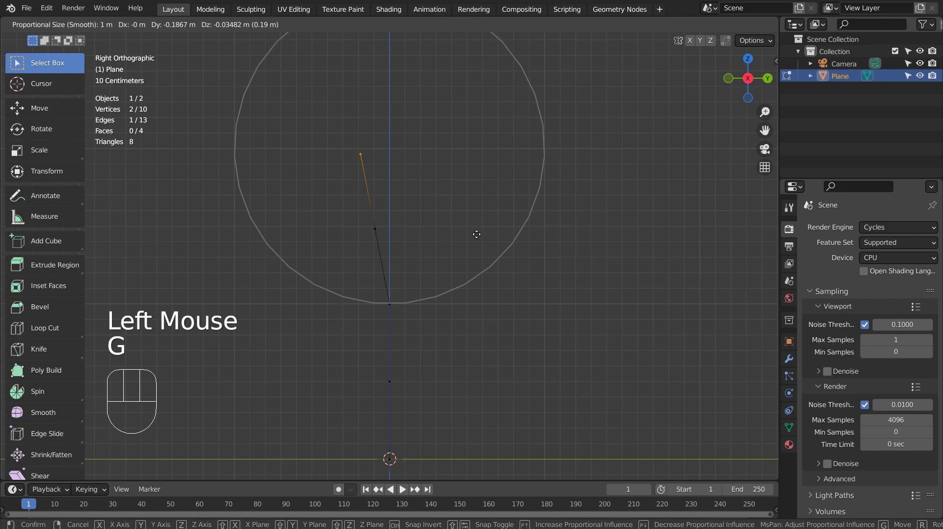
scroll(415, 249, "down", 3)
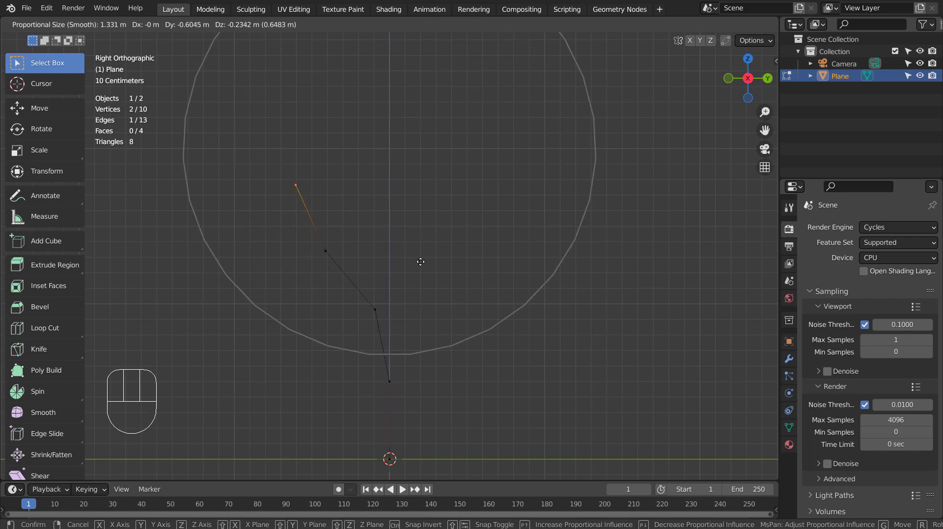
left_click(440, 245)
key("ctrl+z")
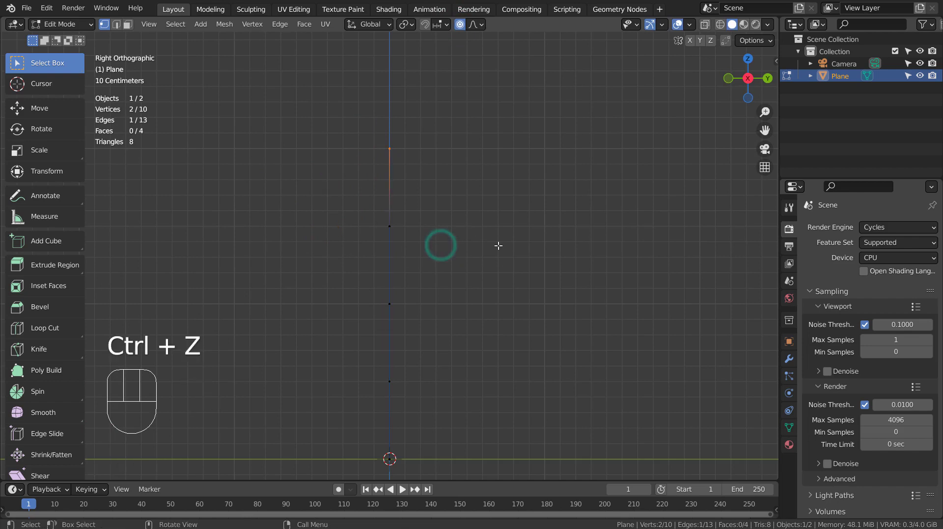
key("r")
left_click(491, 110)
Step: Move and rotate the tip further, adjust a middle vertex to smooth the curve, and leave Edit Mode
key("g")
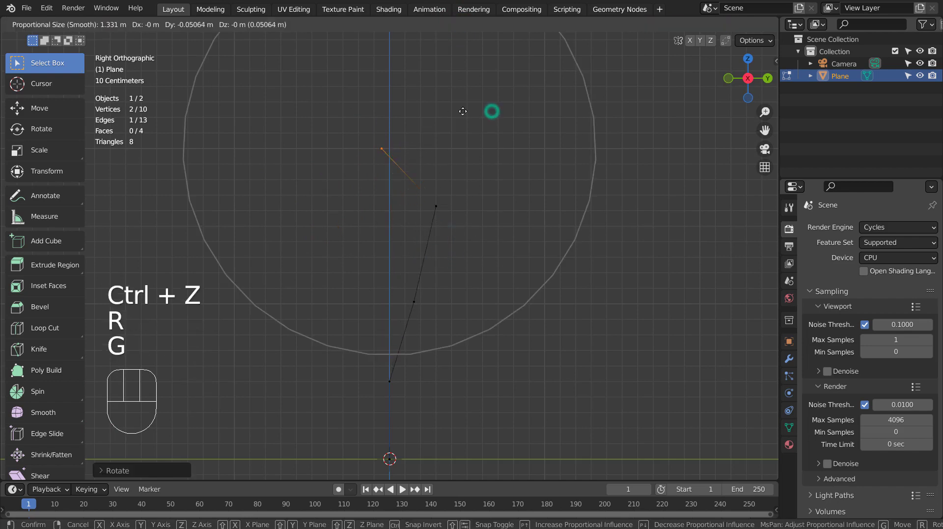
left_click(291, 120)
key("r")
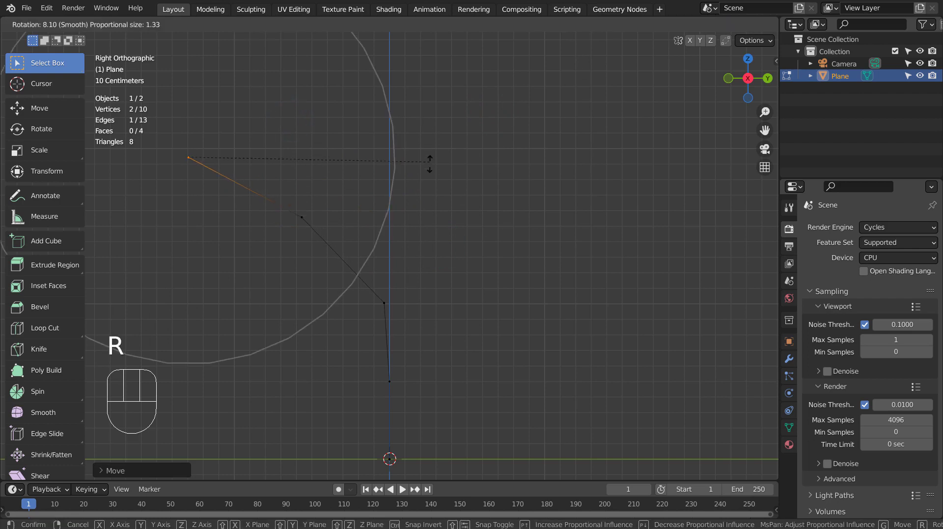
left_click(429, 173)
key("g")
left_click(452, 152)
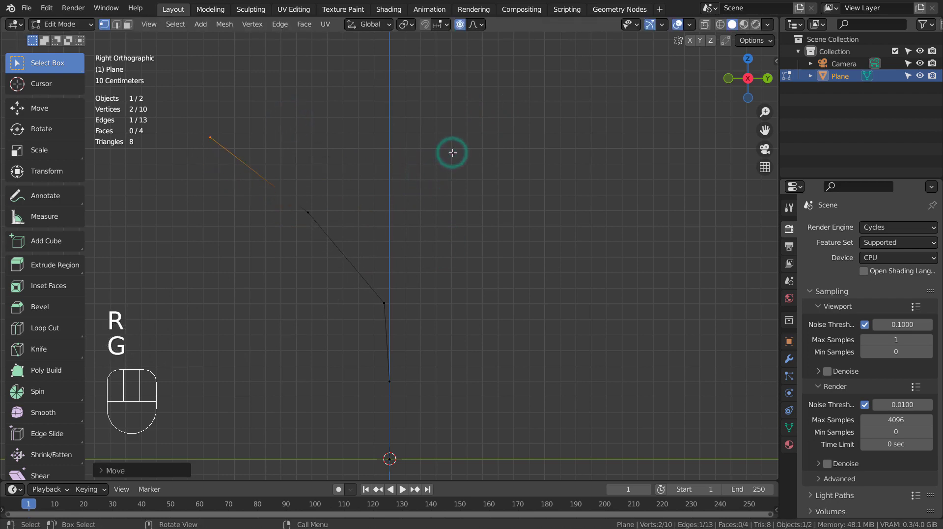
left_click(387, 302)
key("g")
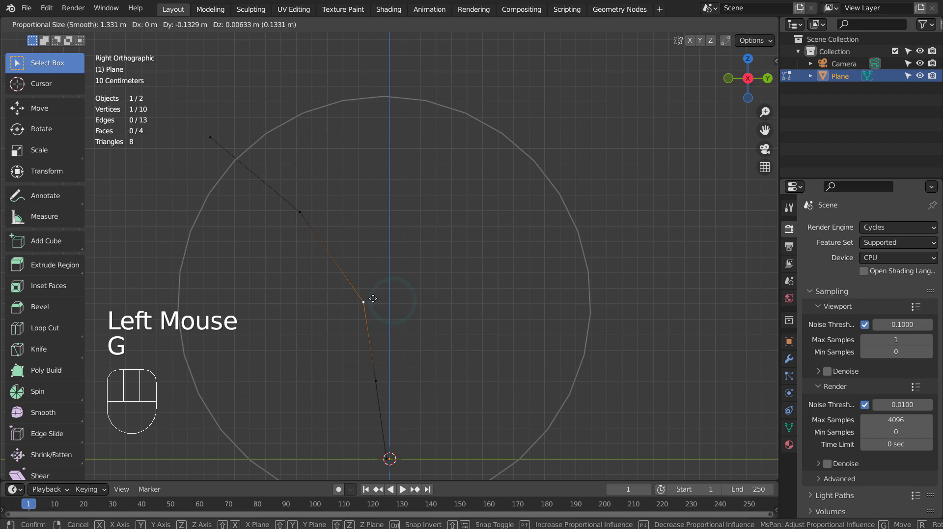
key("Tab")
middle_click_drag(449, 295, 453, 340)
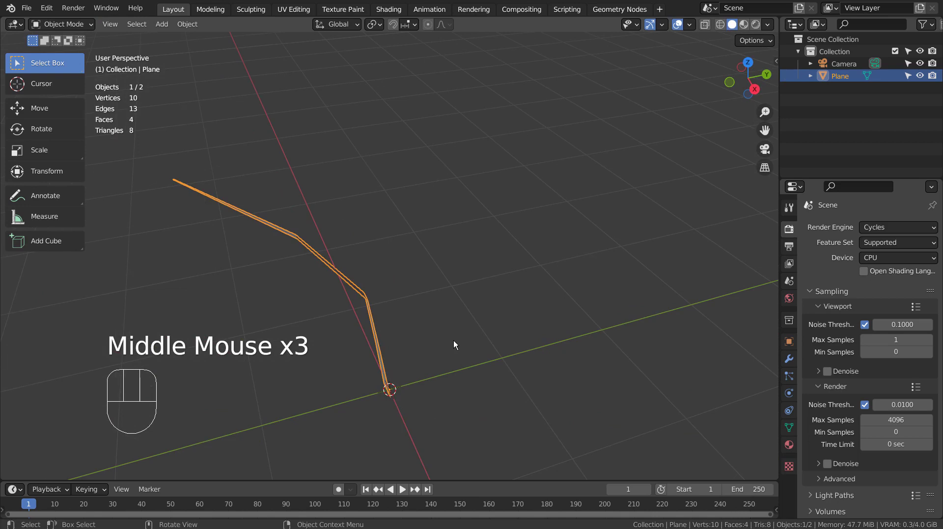
Step: From top view, try duplicating the blade with a 190° Z rotation, then undo it
key("KP_7")
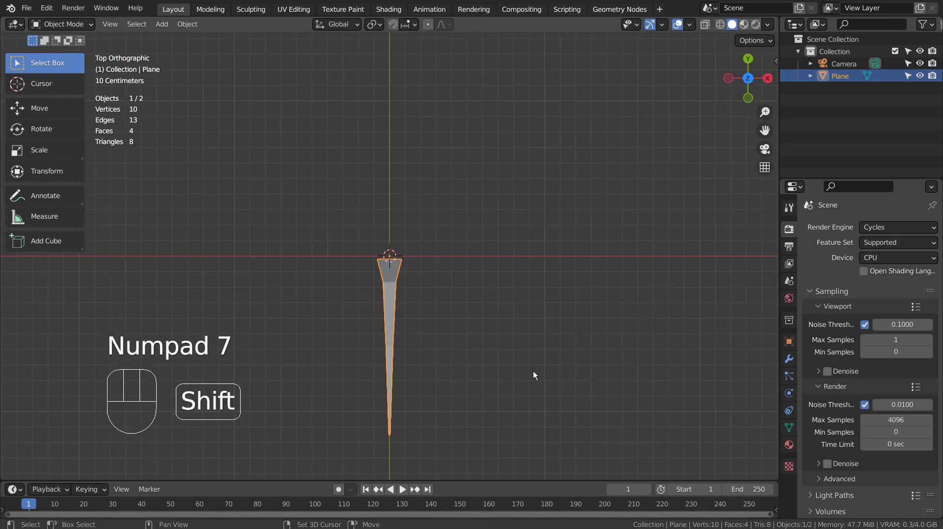
key("shift+d")
key("r")
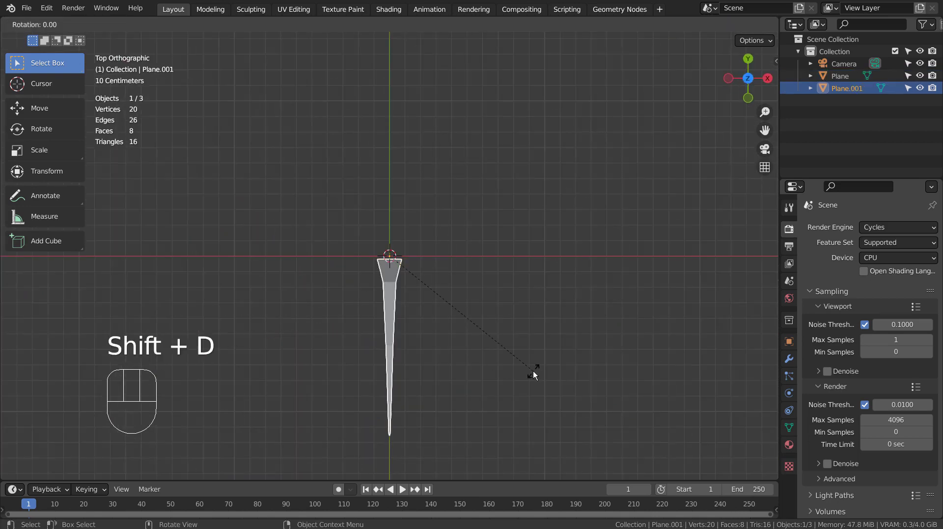
type("z")
type("190")
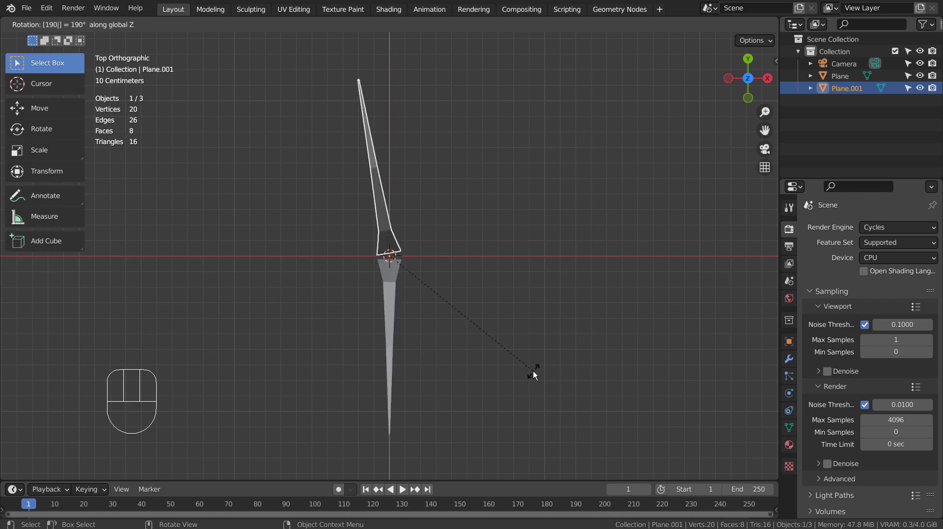
key("Return")
key("ctrl+z")
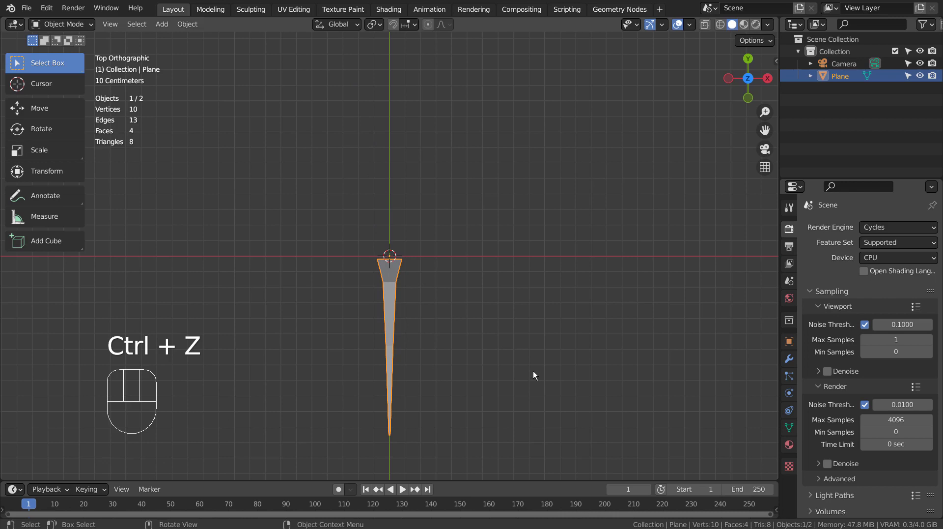
type("rz190")
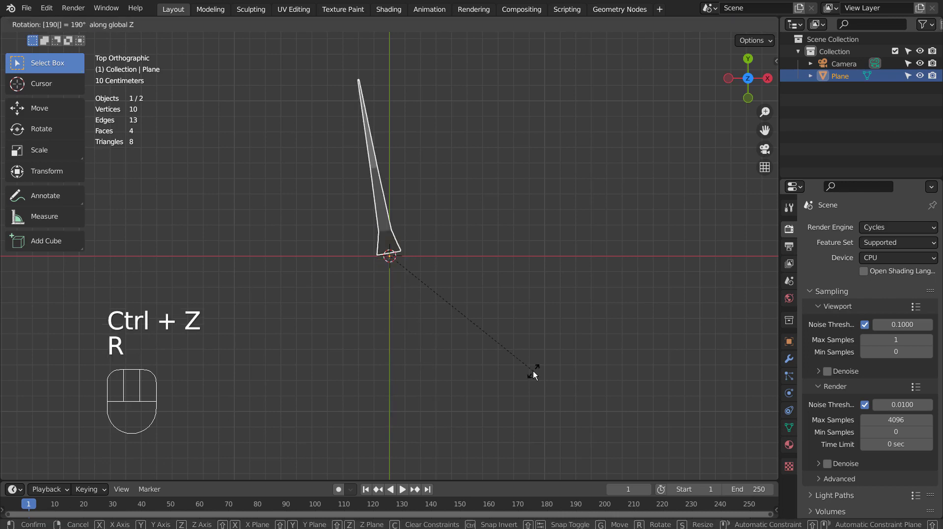
key("ctrl+z")
Step: Duplicate and rotate two blade copies, one pointing up-right and one up-left
key("shift+d")
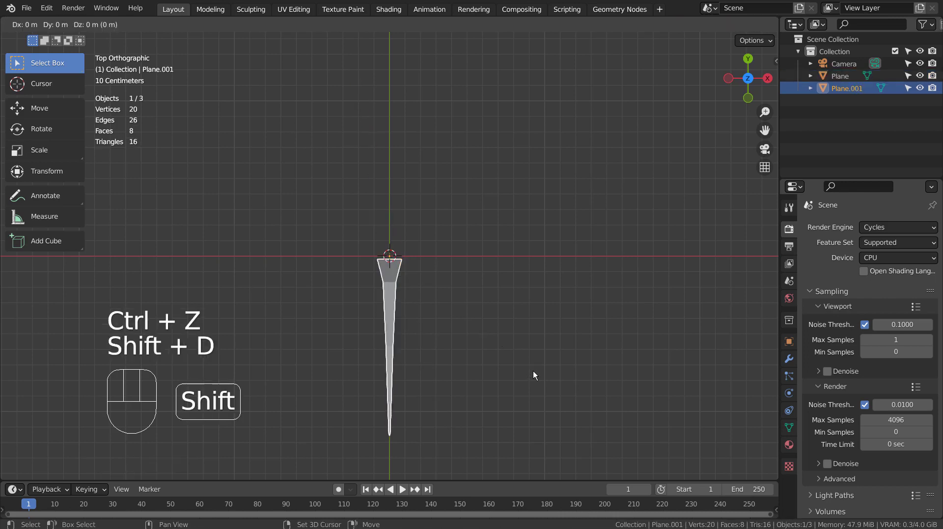
key("r")
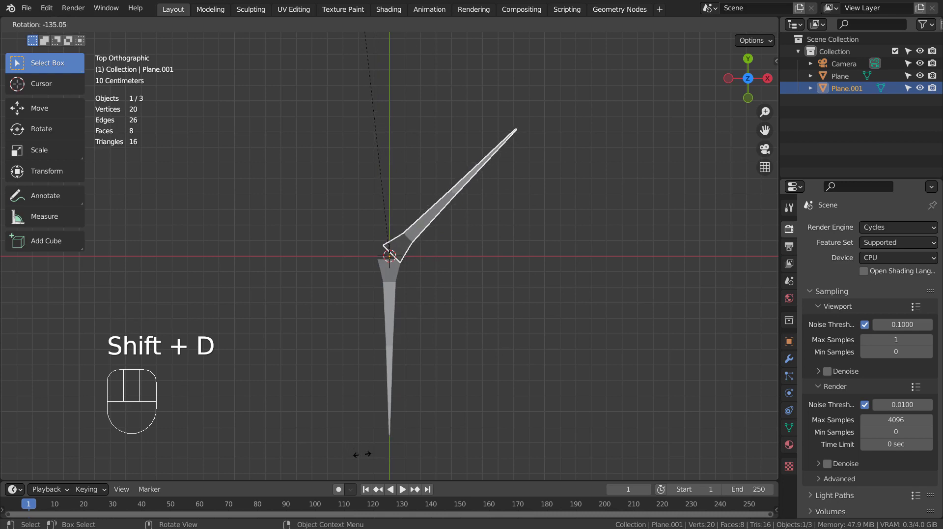
left_click(374, 476)
key("shift+d")
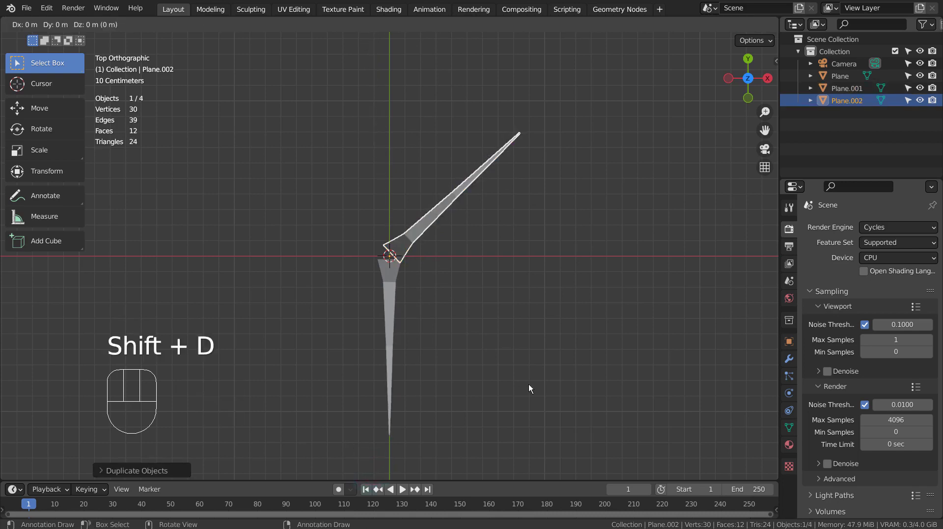
key("r")
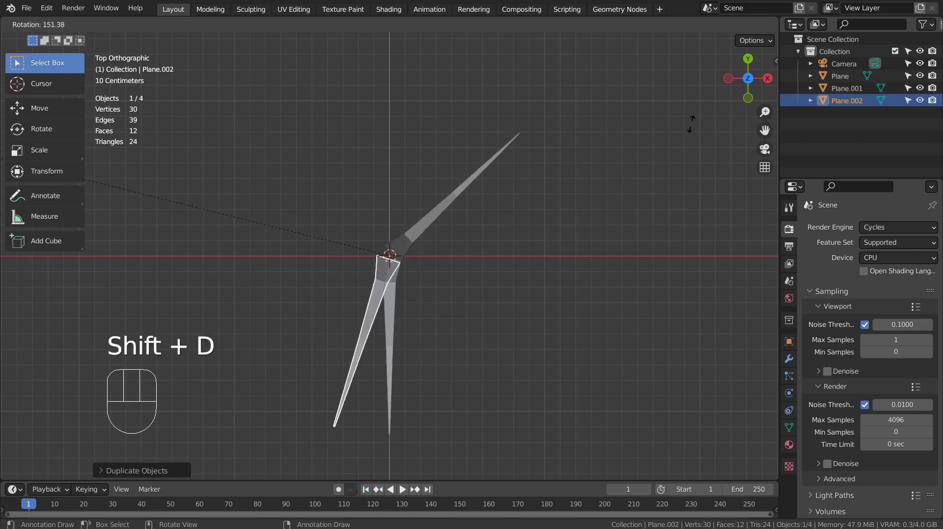
left_click(747, 156)
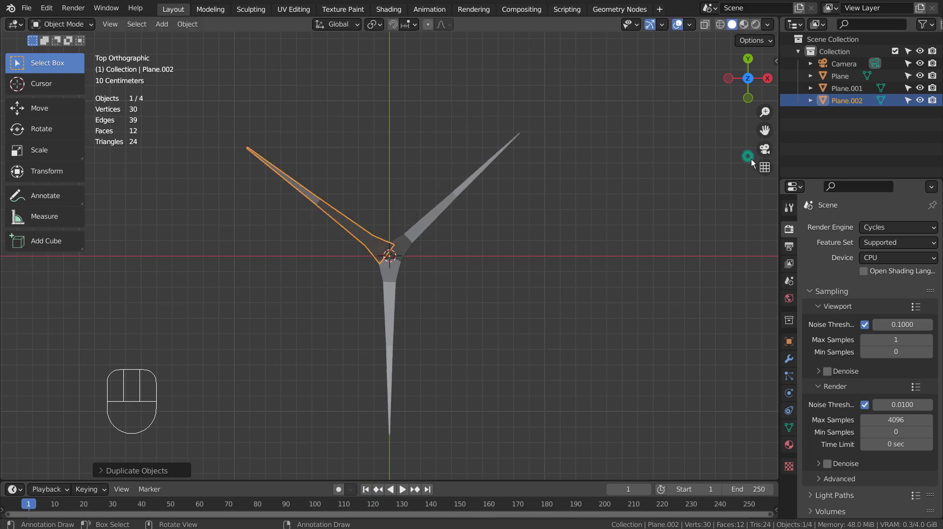
middle_click_drag(672, 334, 436, 301)
Step: Select all three grass blades and join them into the single object Plane
left_click(422, 280)
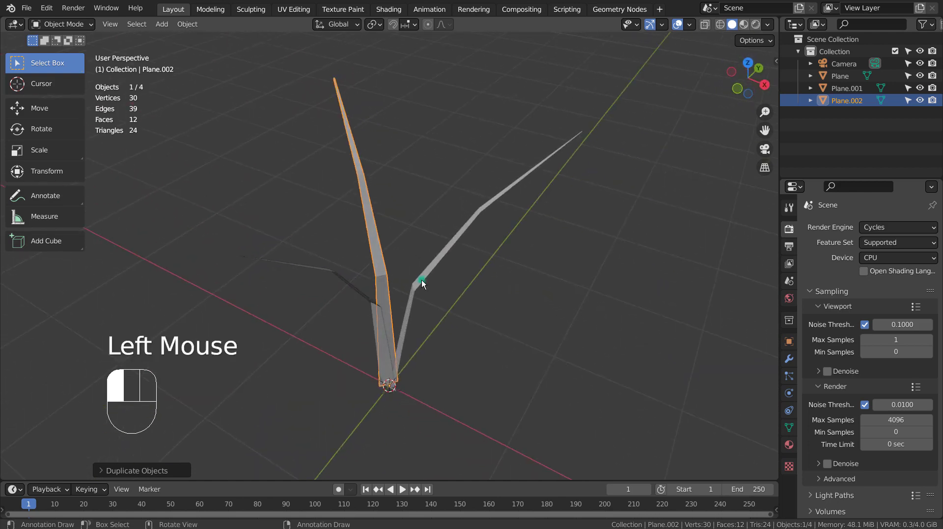
left_click(372, 252, "shift")
left_click(367, 303, "shift")
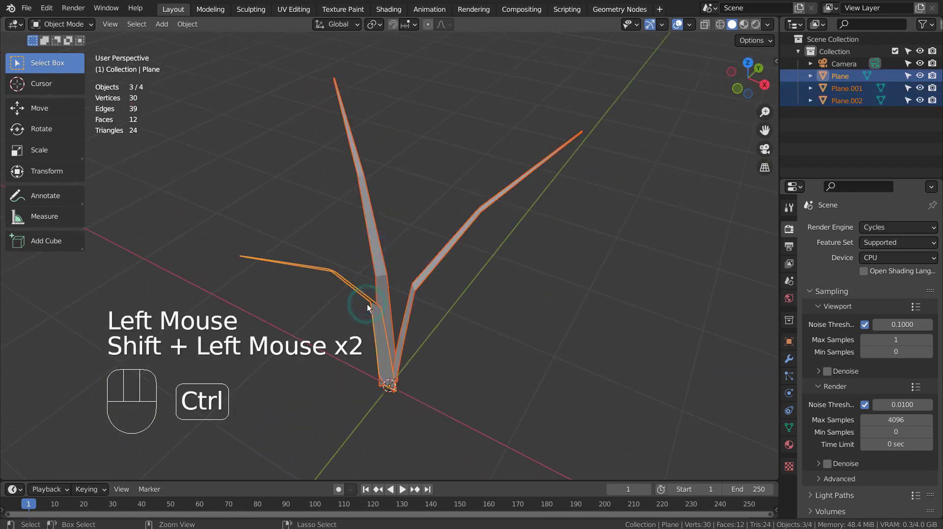
key("ctrl+h")
key("ctrl+j")
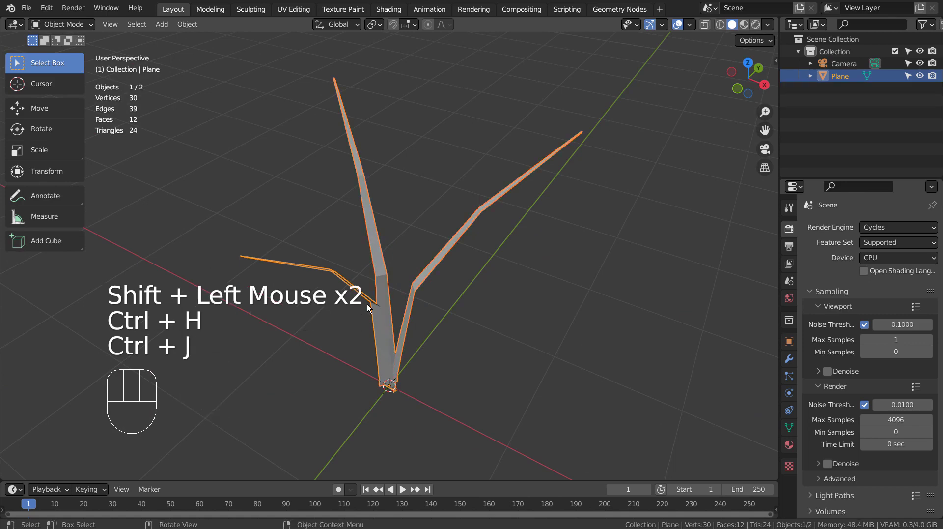
Step: Create Material.001 with a green base colour and switch the viewport to Material Preview
left_click(788, 444)
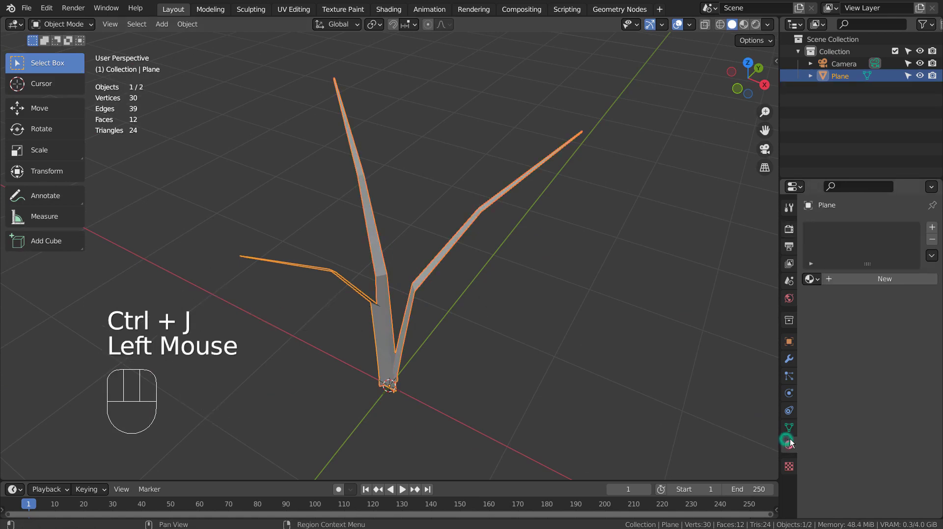
left_click(904, 273)
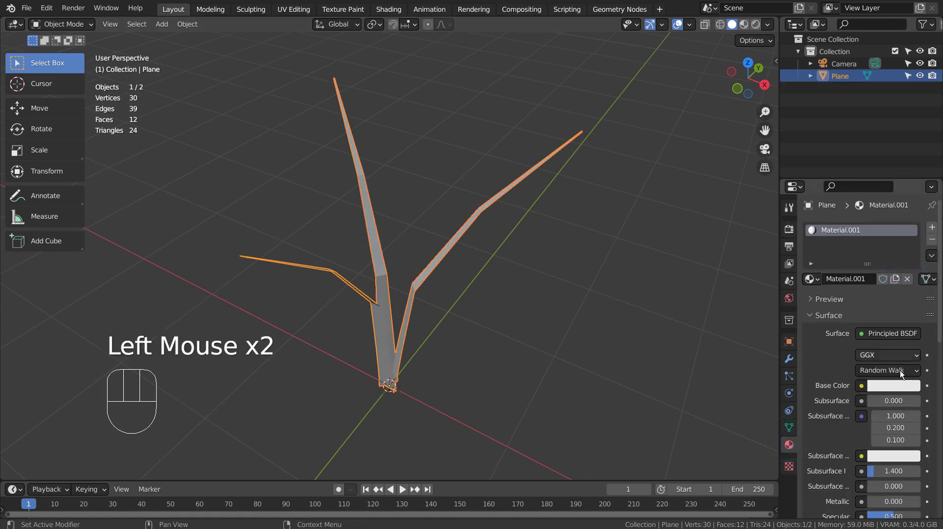
left_click(895, 385)
left_click(830, 231)
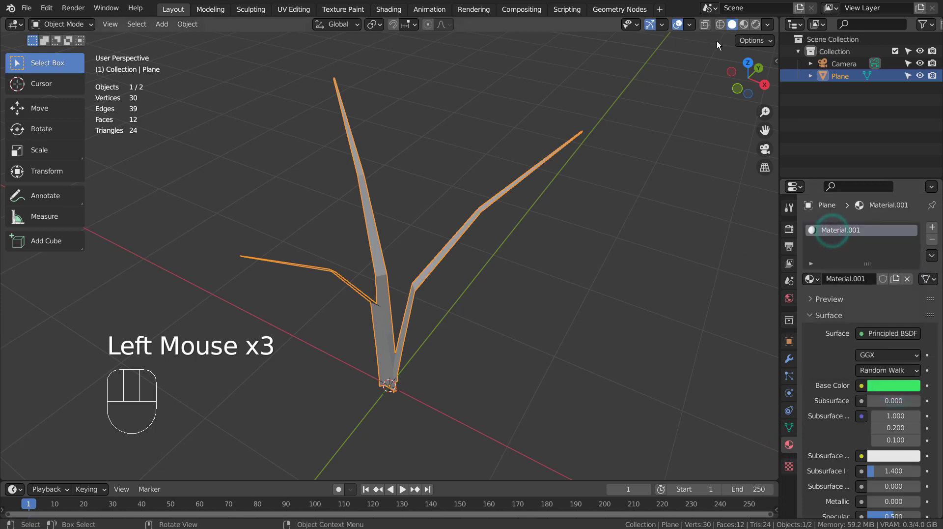
left_click(745, 24)
left_click(435, 398)
mouse_move(435, 398)
middle_mouse_down()
mouse_move(538, 346)
mouse_move(612, 352)
mouse_move(512, 369)
middle_mouse_up()
scroll(512, 369, "down", 2)
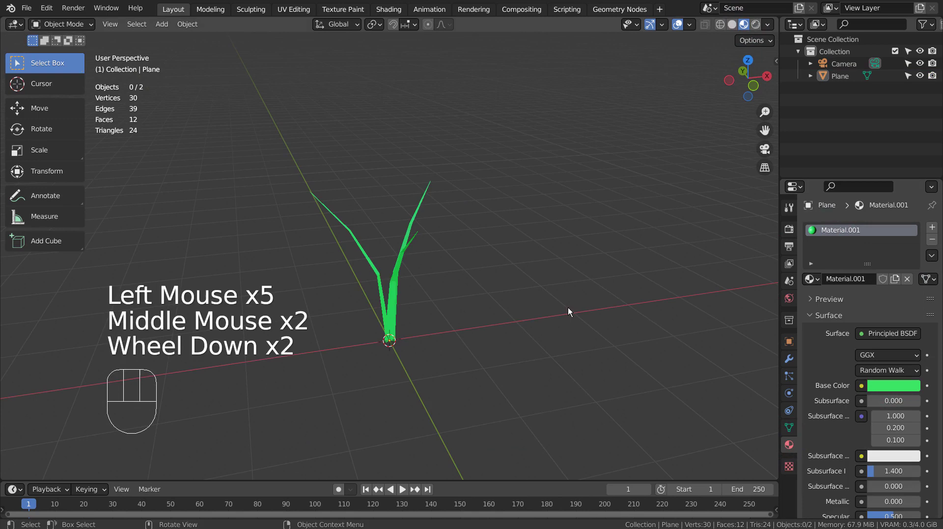
Step: Add a new plane and scale it up into wide ground under the grass
key("shift+a")
mouse_move(567, 270)
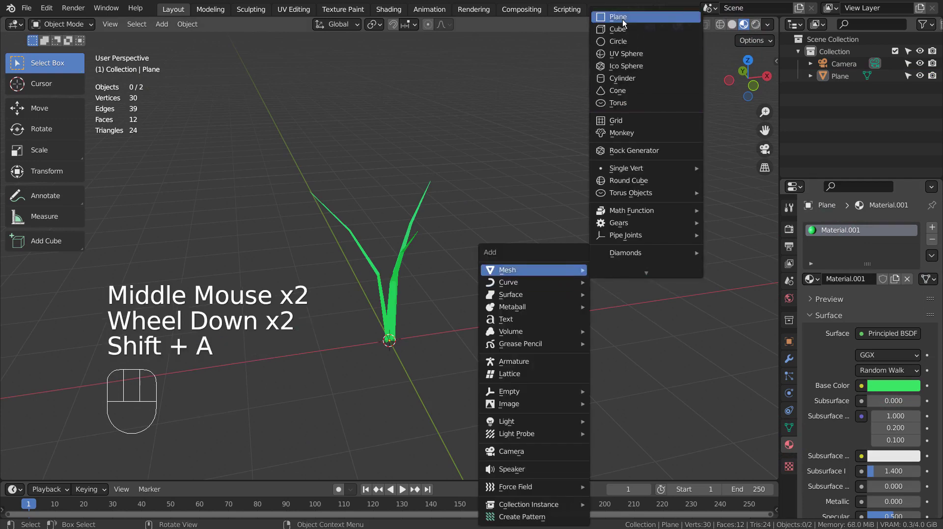
left_click(623, 19)
key("s")
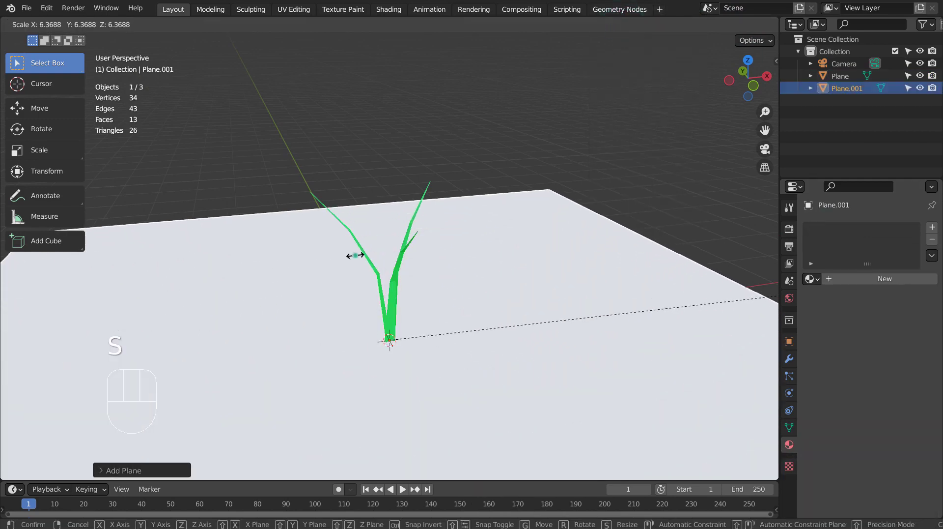
left_click(354, 254)
left_click(402, 305)
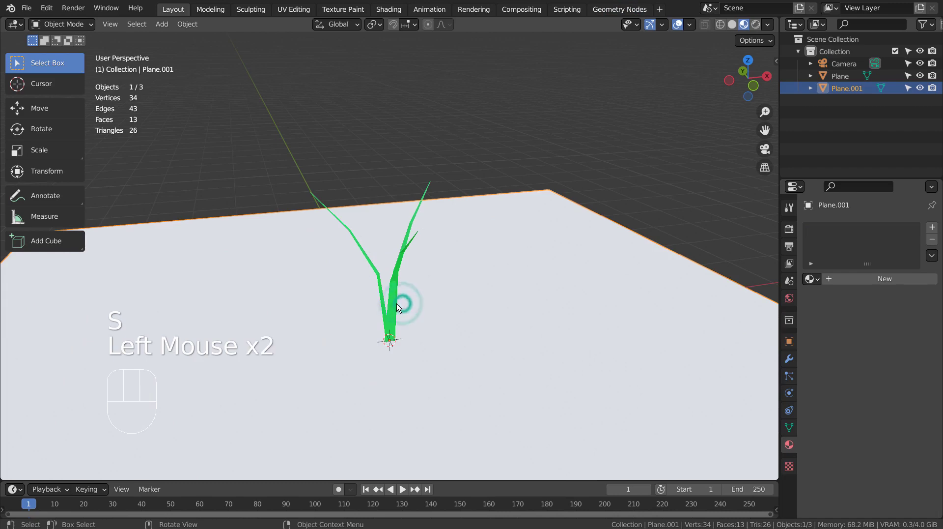
Step: Give the ground plane a new dark brown material, Material.002
left_click(875, 280)
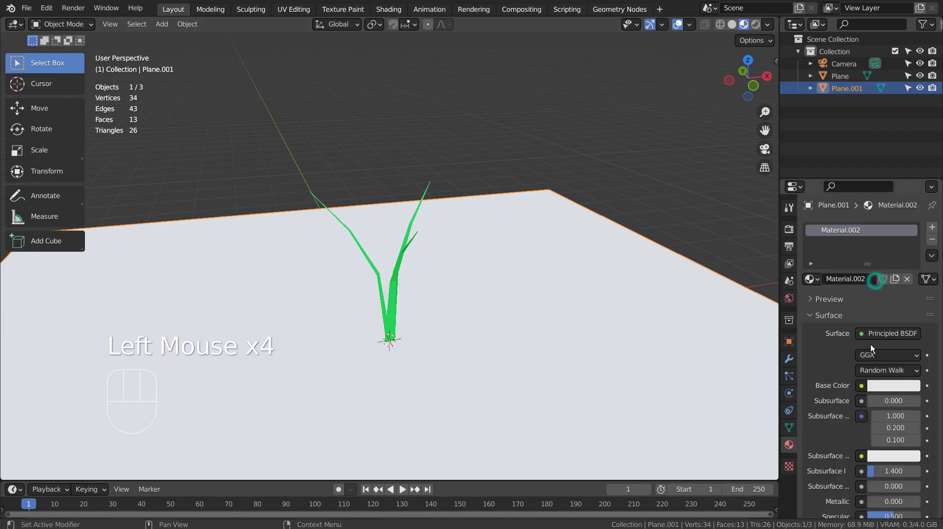
left_click(879, 386)
left_click(842, 282)
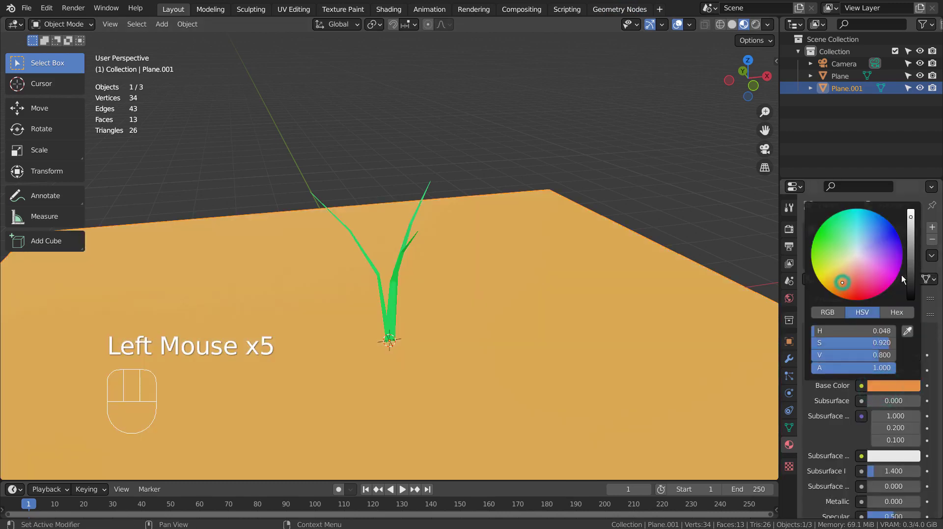
left_click(911, 274)
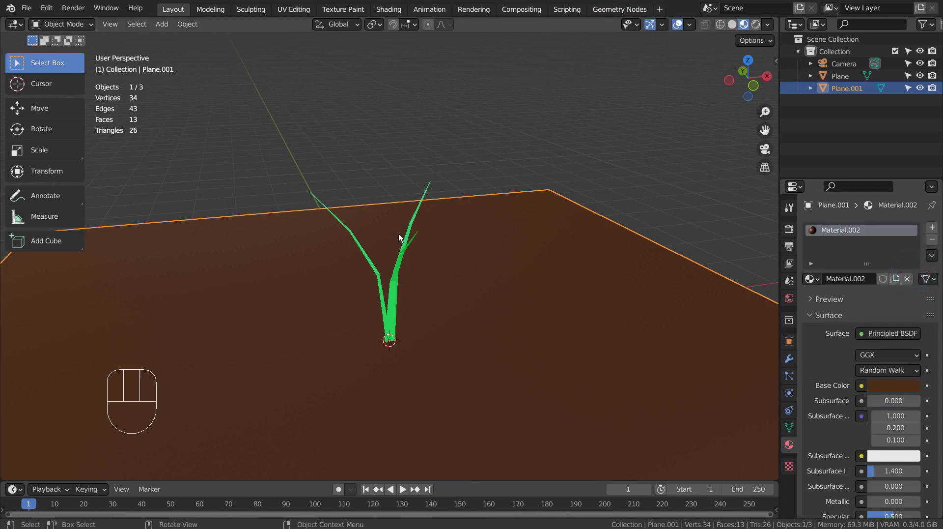
left_click(408, 258)
left_click(405, 254)
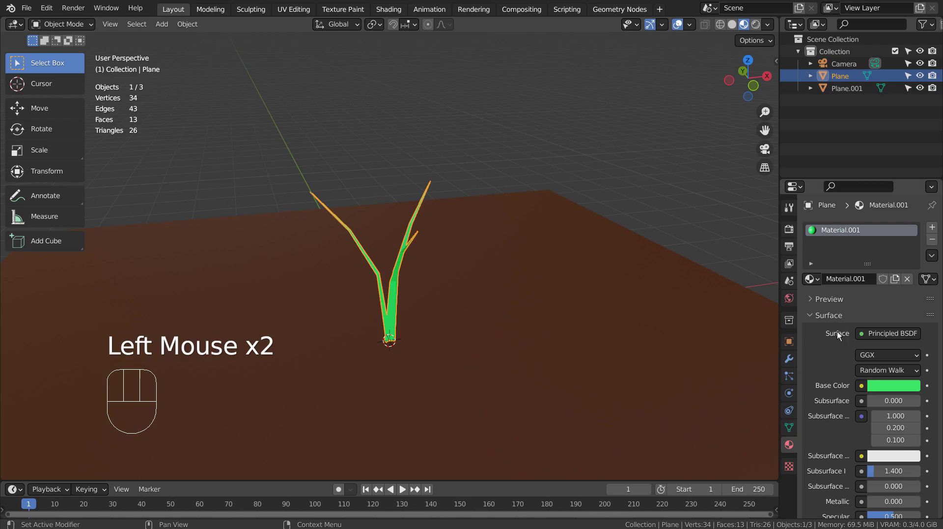
Step: Add a Hair particle system to the ground plane and set its render type to Object
left_click(677, 337)
left_click(789, 376)
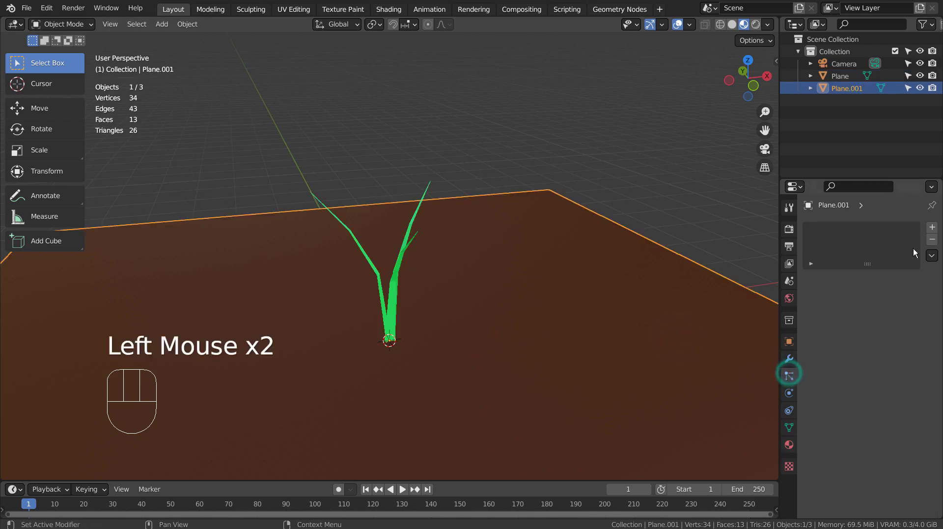
left_click(932, 228)
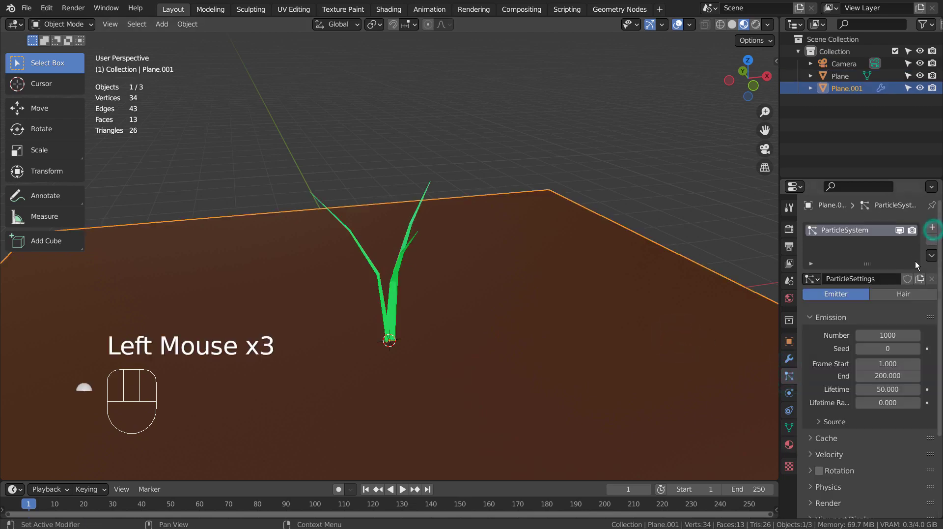
left_click(899, 294)
scroll(893, 309, "down", 5)
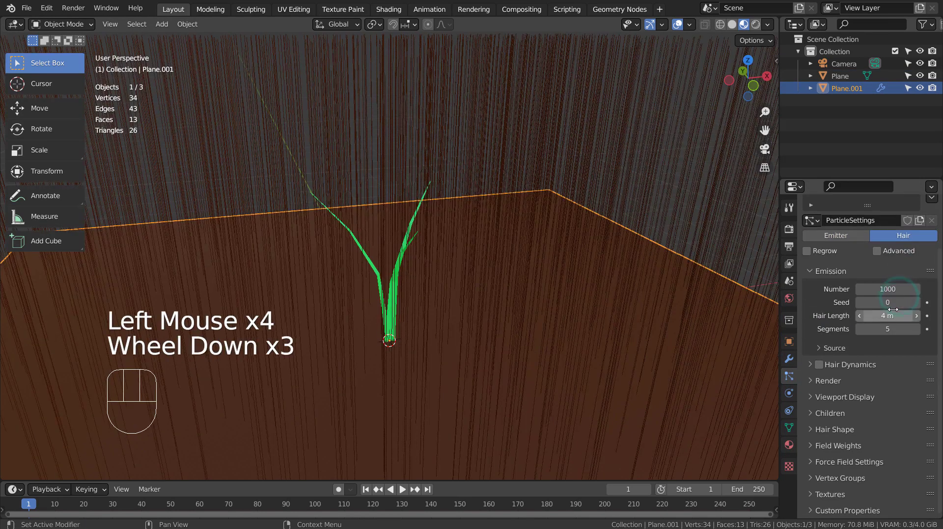
left_click(811, 382)
left_click(869, 404)
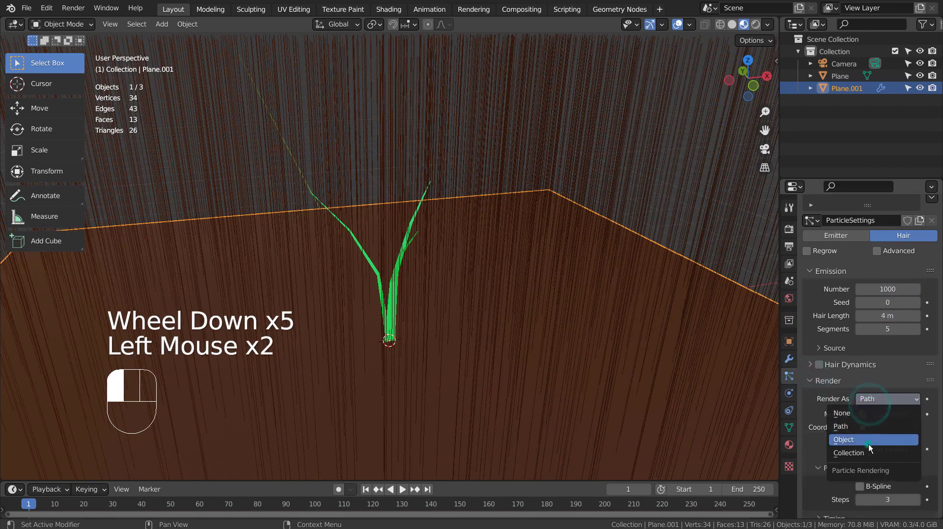
left_click(869, 444)
Step: Set the particles' Instance Object to Plane, replacing the initially picked Camera
left_click(863, 488)
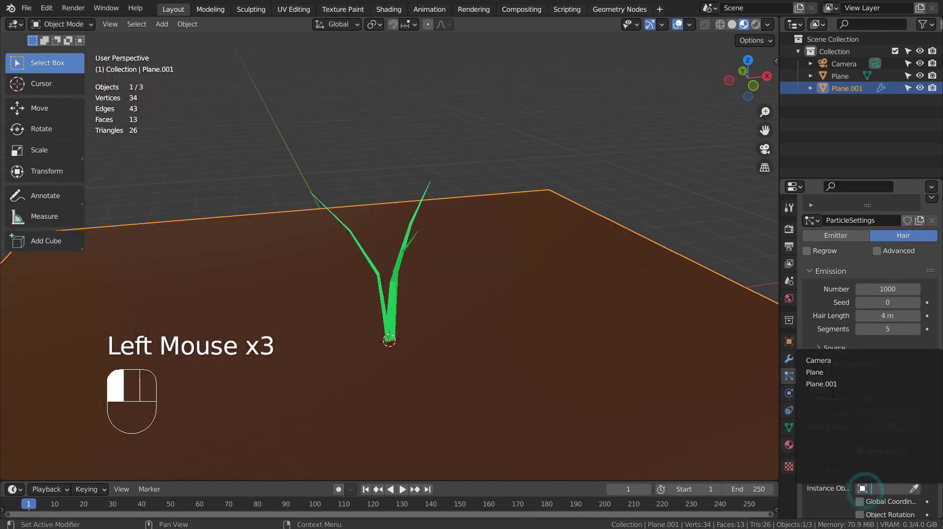
left_click(827, 362)
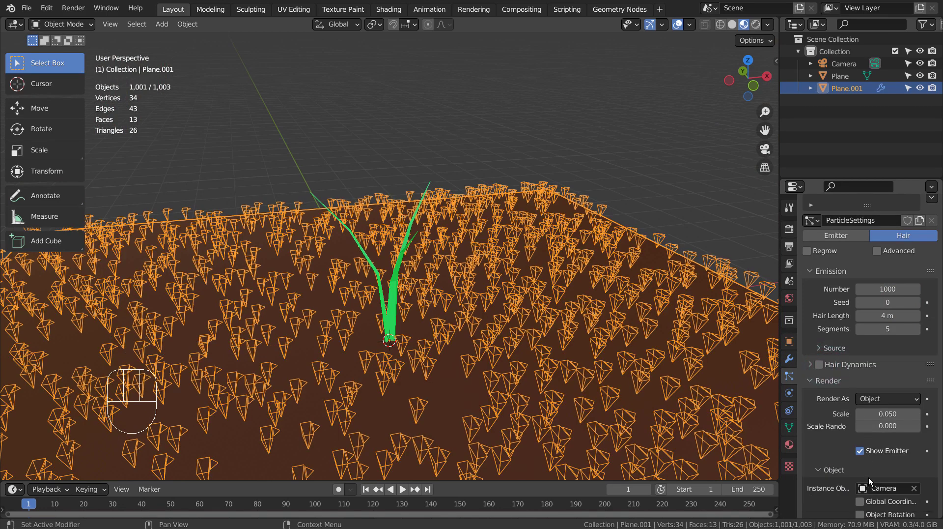
left_click(862, 491)
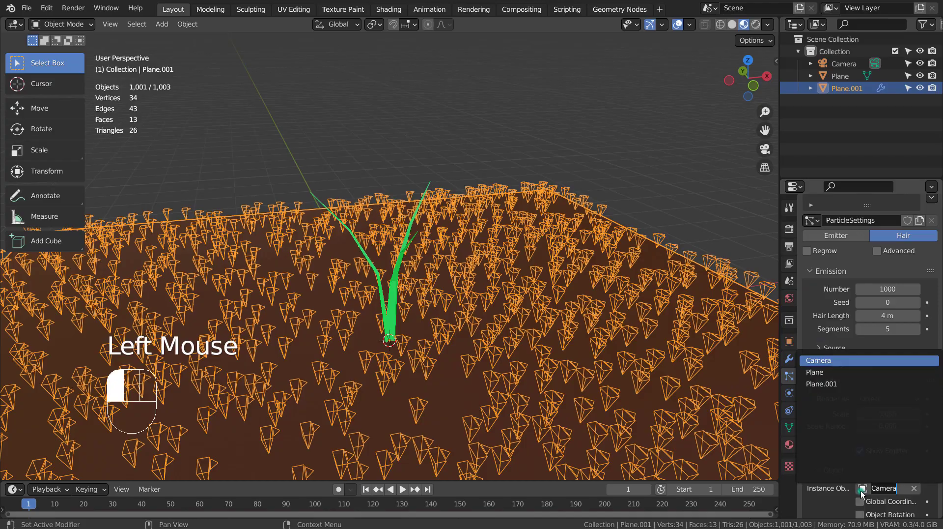
left_click(831, 372)
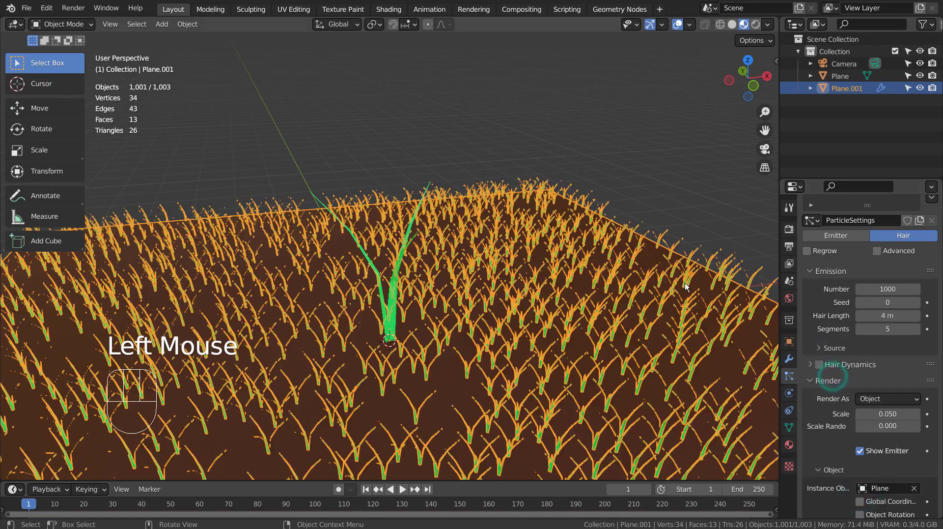
left_click(639, 180)
middle_click_drag(623, 302, 607, 334)
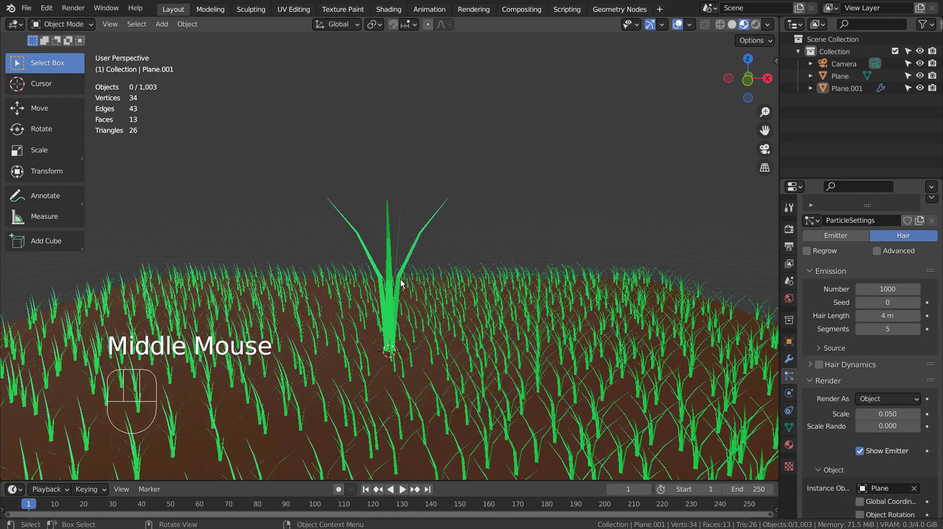
Step: Hide the standalone grass blade and set Plane.001's grass instance scale to 1
left_click(385, 254)
key("h")
left_click(507, 307)
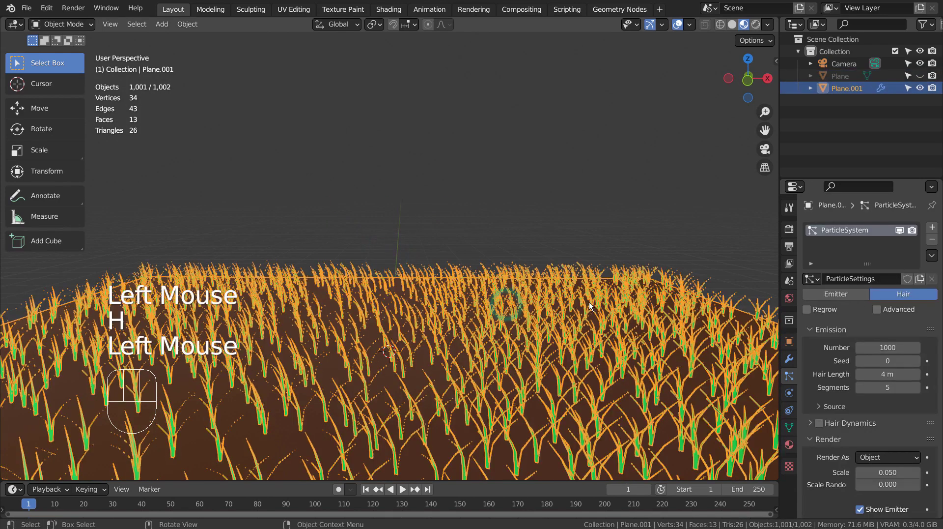
scroll(835, 367, "down", 2)
left_click(900, 314)
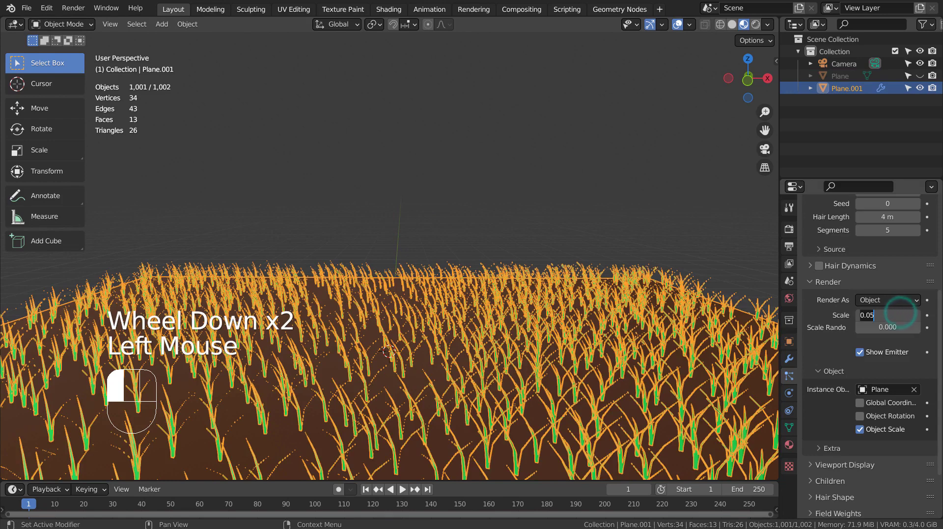
type("1")
key("Return")
Step: Try grass scales 0.5 and 0.1, settling on 0.2 for a dense field
left_click(888, 315)
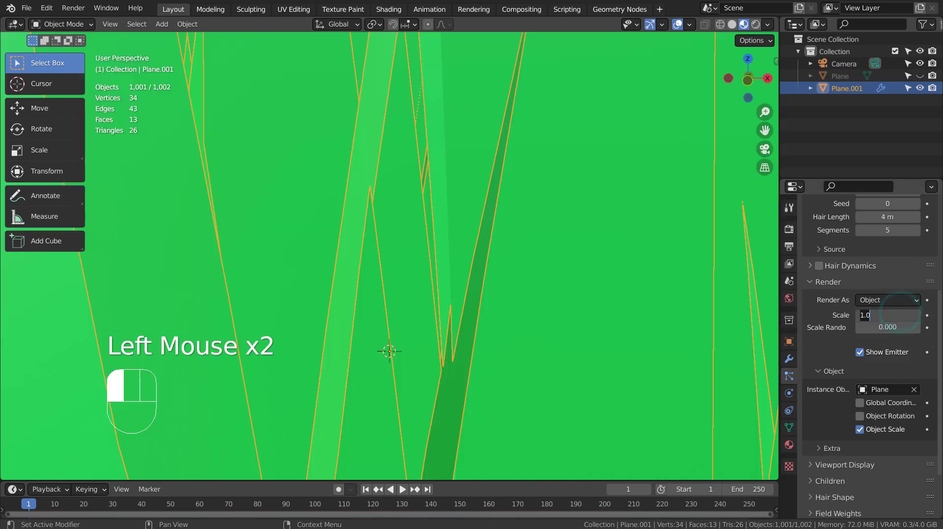
type("0.5")
key("Return")
type("0.1")
key("Return")
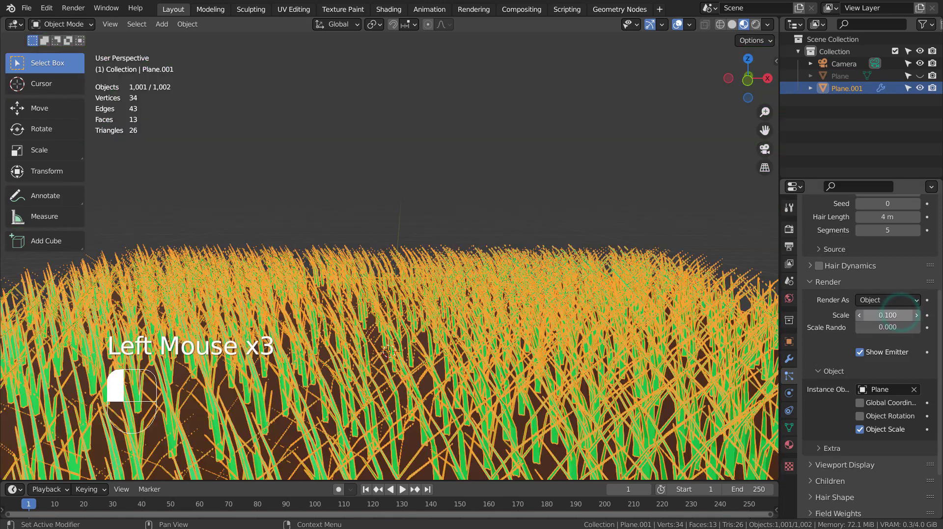
left_click(901, 313)
type("0.2")
key("Return")
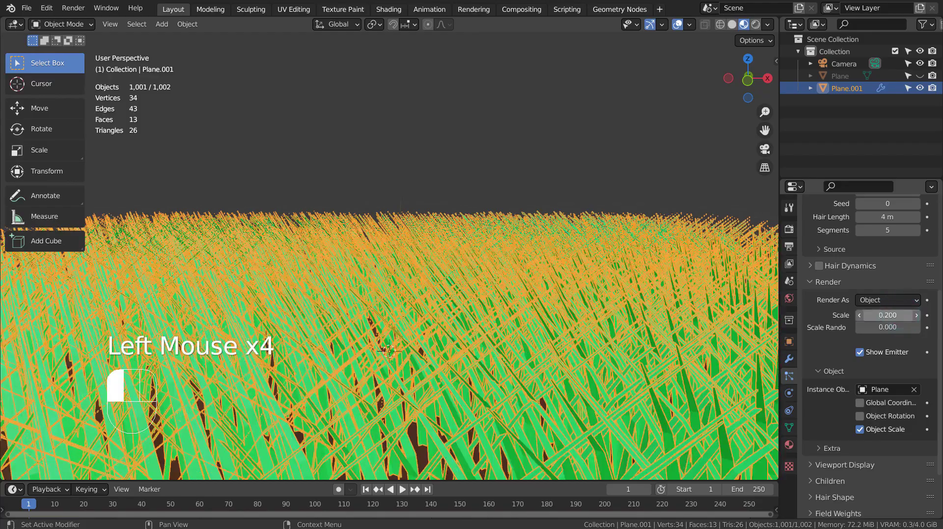
middle_click_drag(573, 277, 532, 312)
scroll(532, 311, "down", 2)
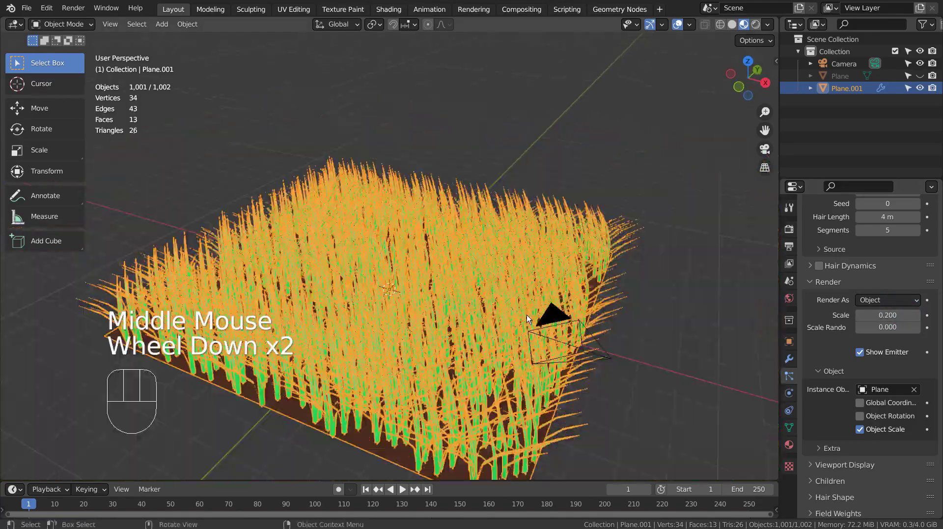
left_click(653, 326)
middle_click_drag(653, 326, 702, 356)
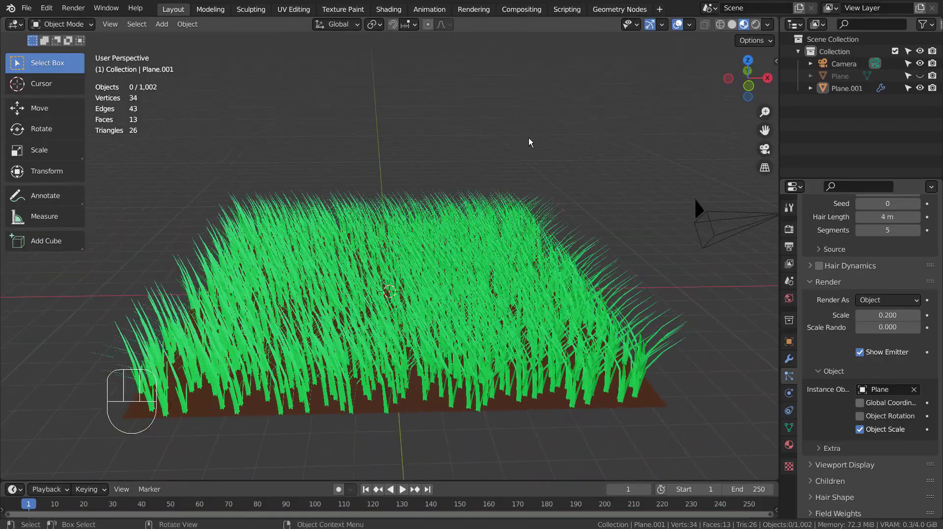
Step: Add a Wind force field to the scene
key("shift+a")
mouse_move(527, 356)
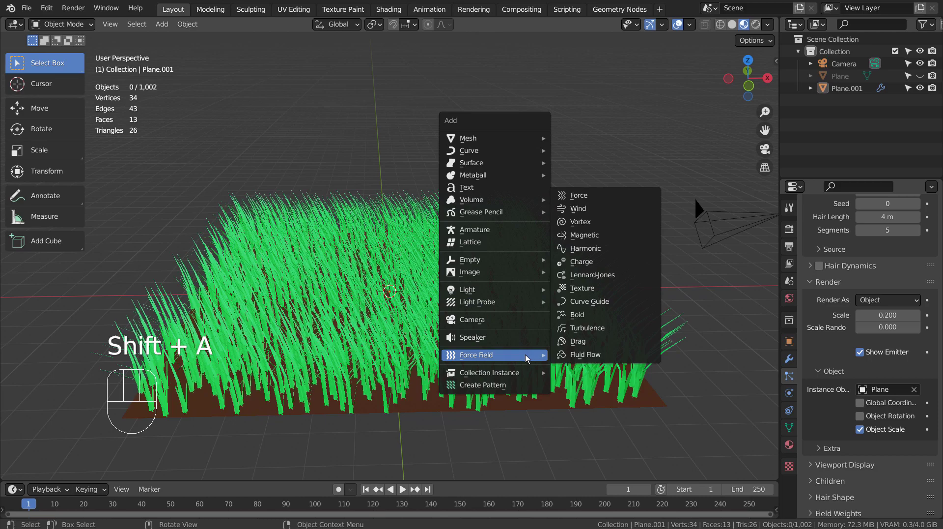
left_click(606, 208)
Step: Rotate the Wind field 90° on Y and move it to the left of the grass field
key("KP_7")
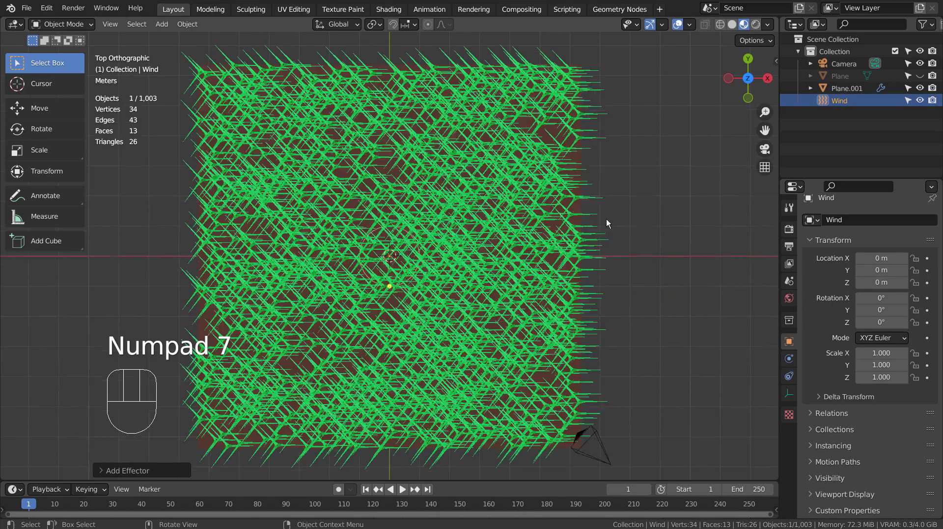
key("KP_1")
key("r")
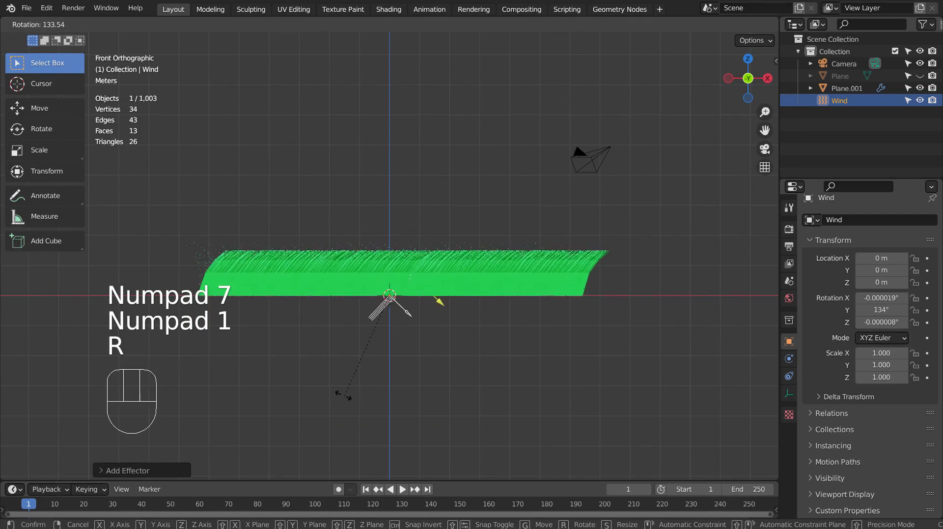
left_click(422, 397)
key("g")
left_click(179, 300)
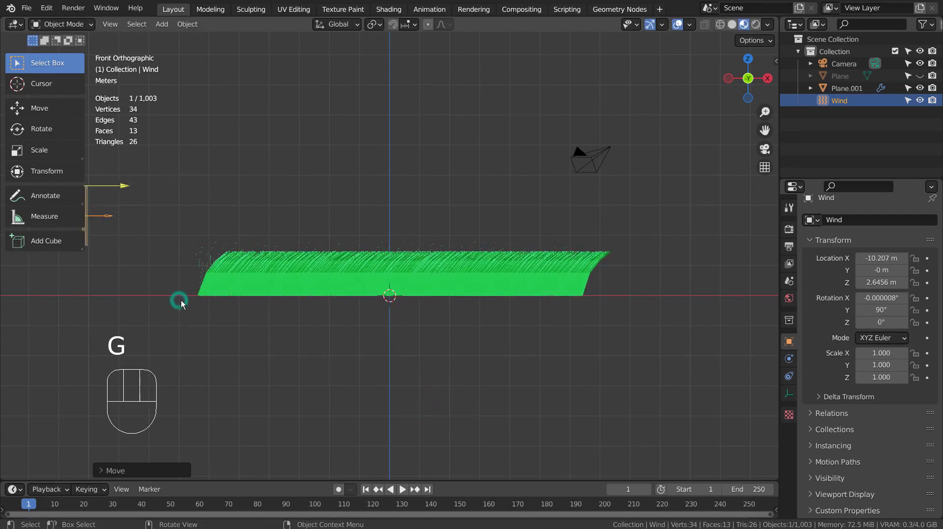
middle_click_drag(233, 305, 527, 326, "shift")
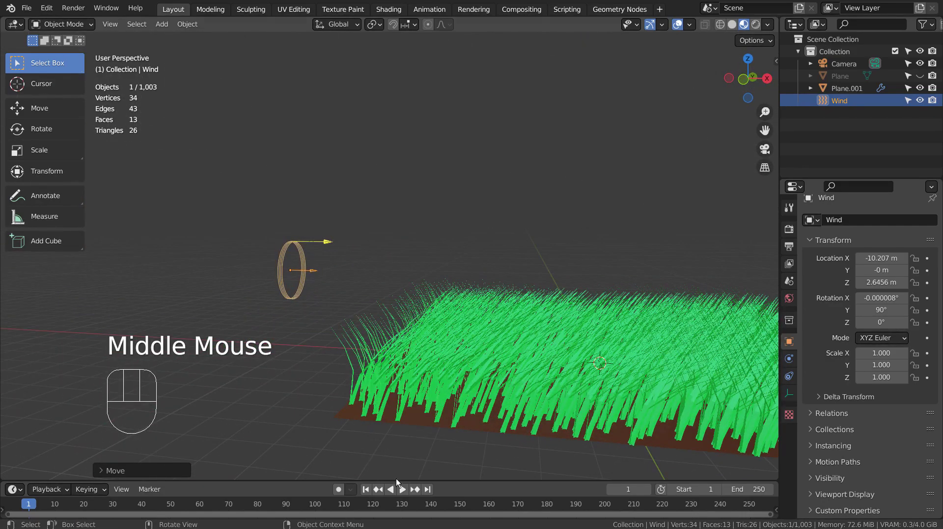
Step: Preview the wind on the grass, then raise the Wind field's Strength to 15
left_click(404, 489)
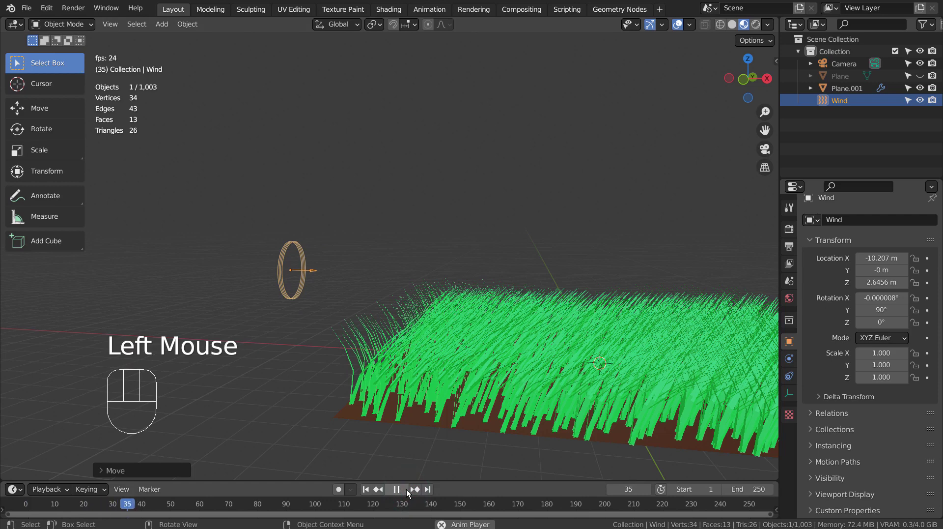
left_click(405, 489)
left_click(366, 488)
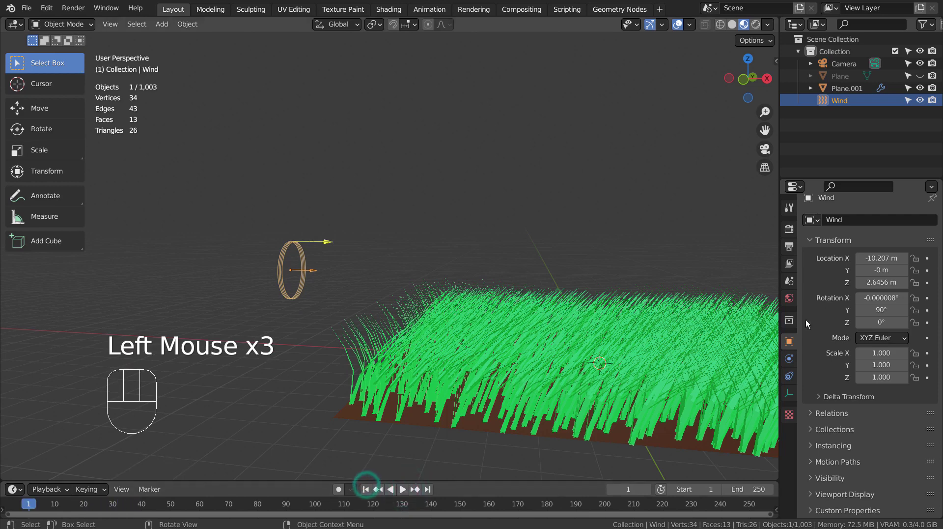
left_click(789, 358)
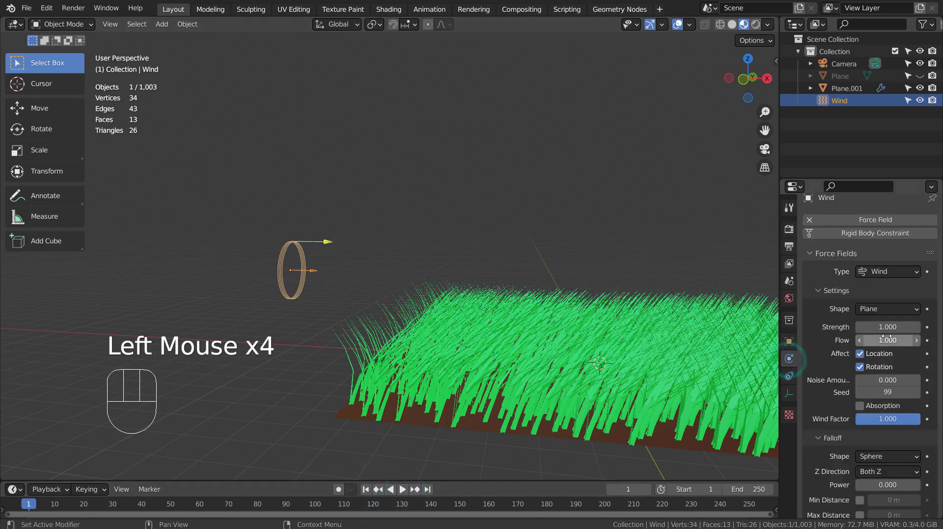
left_click_drag(879, 327, 891, 324)
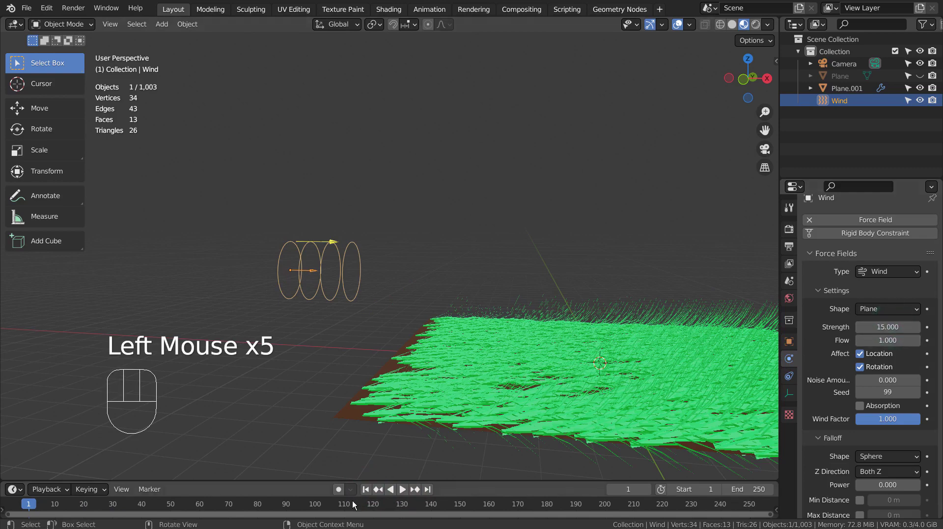
Step: Replay the grass at Strength 15, then set the Wind Strength back to 1
left_click(399, 490)
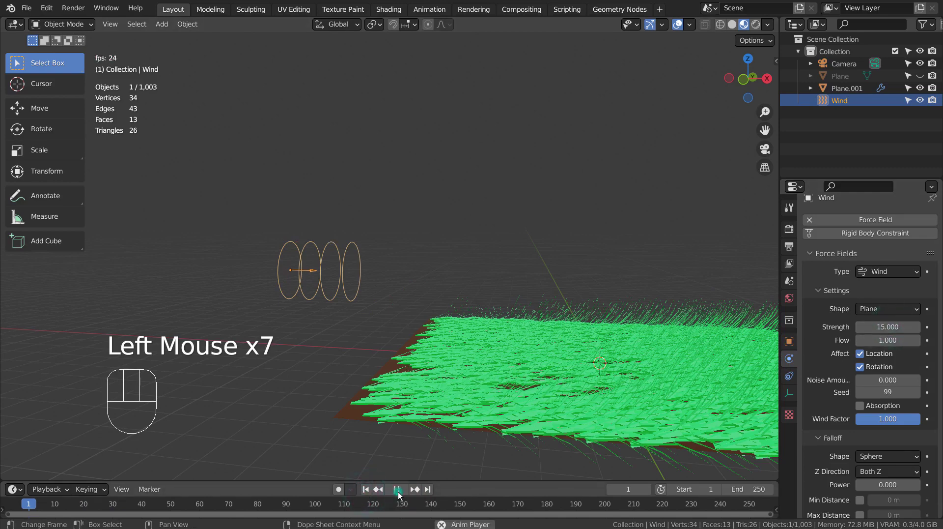
left_click(399, 489)
mouse_move(388, 415)
middle_mouse_down()
mouse_move(503, 404)
mouse_move(482, 428)
mouse_move(369, 417)
middle_mouse_up()
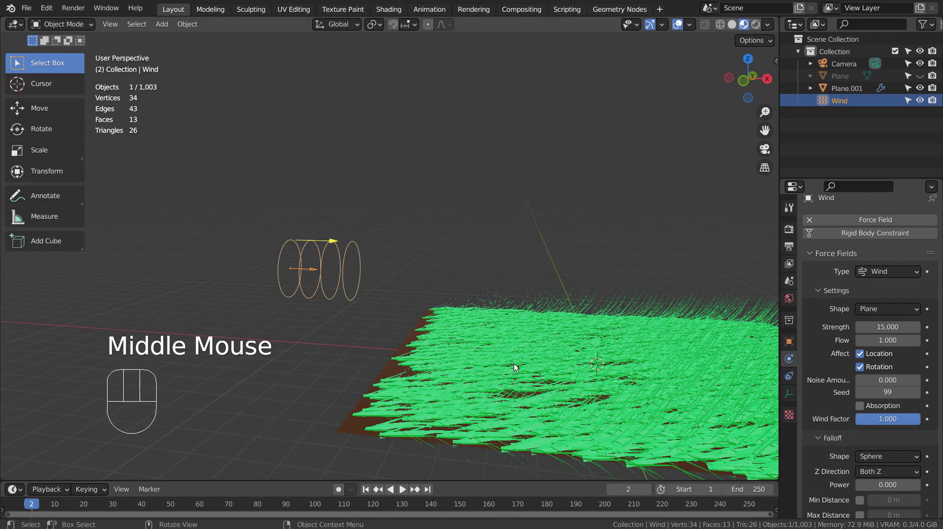
left_click(366, 489)
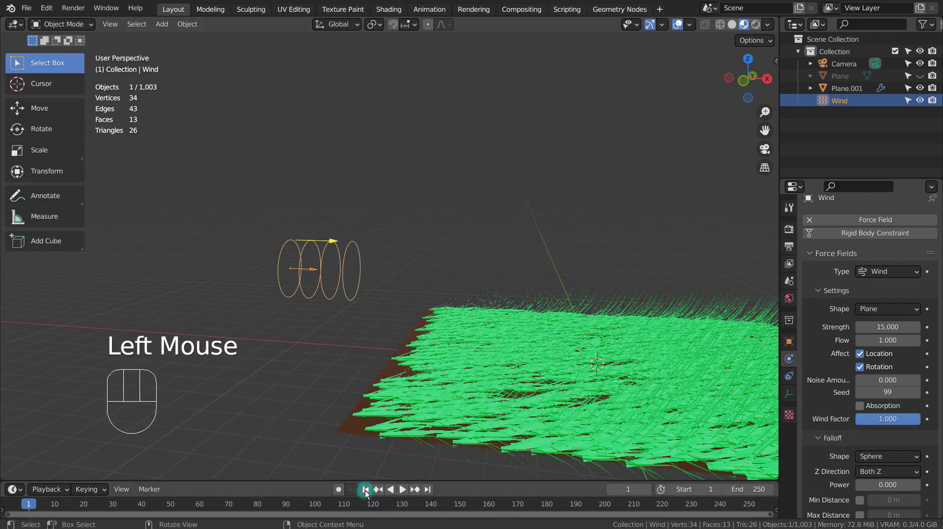
double_click(873, 327)
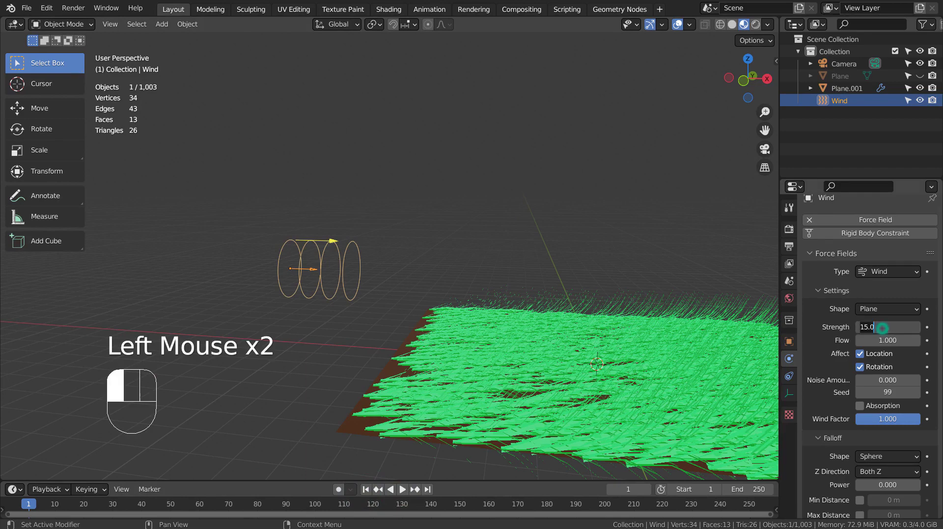
type("1")
key("Return")
type("15")
key("Return")
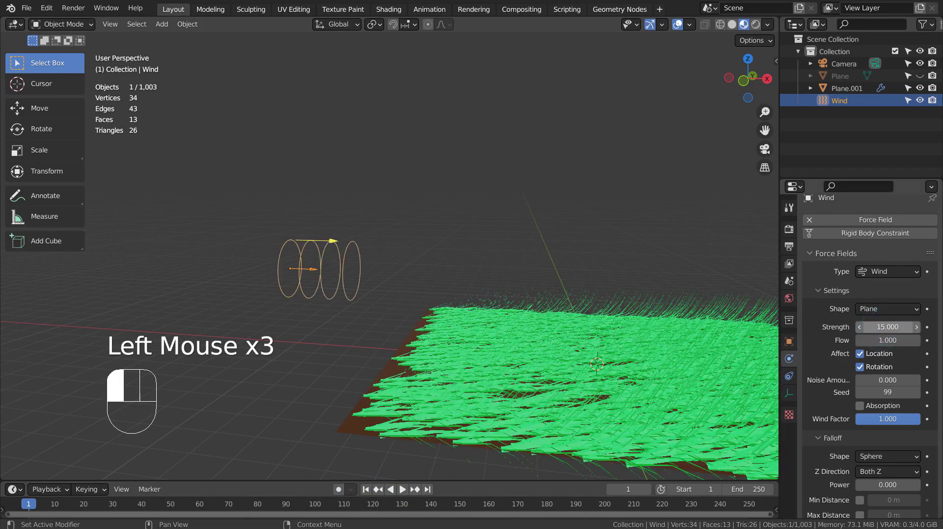
key("Return")
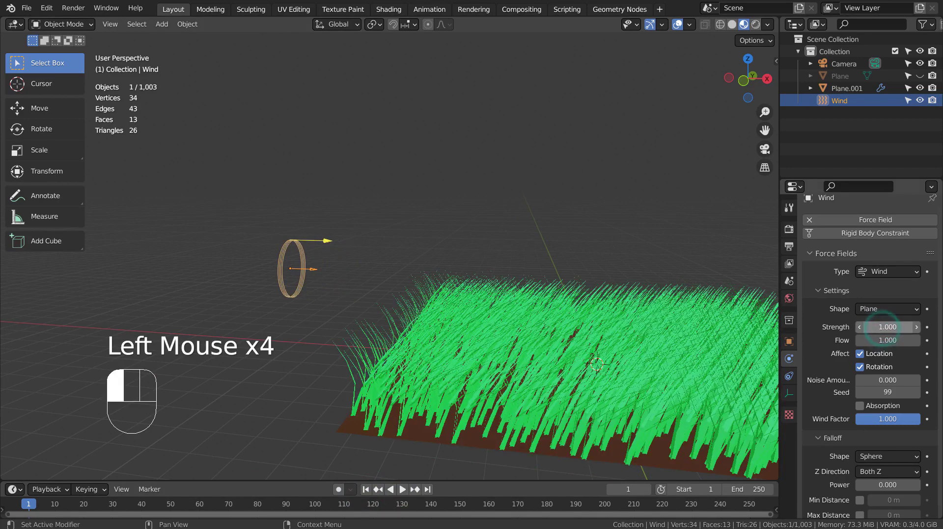
Step: Enable hair dynamics on the grass field Plane.001 and play the animation
left_click(443, 425)
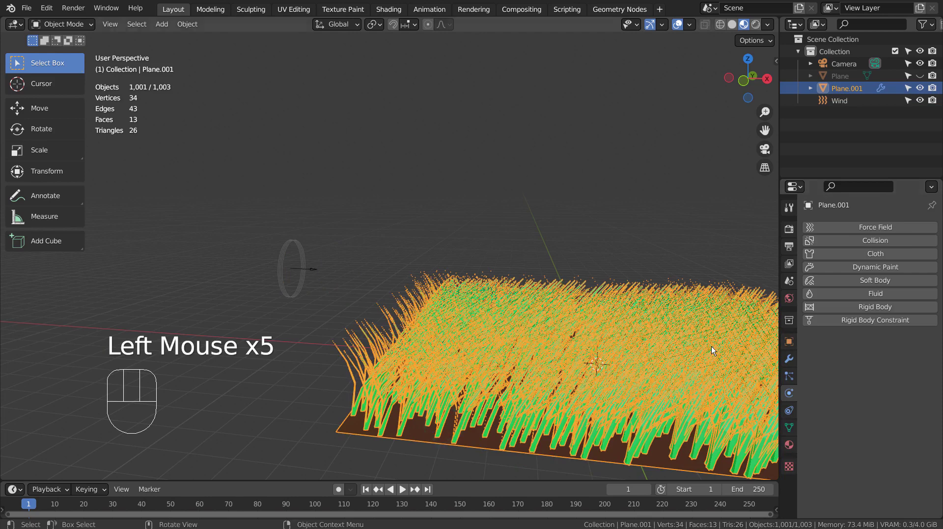
left_click(791, 376)
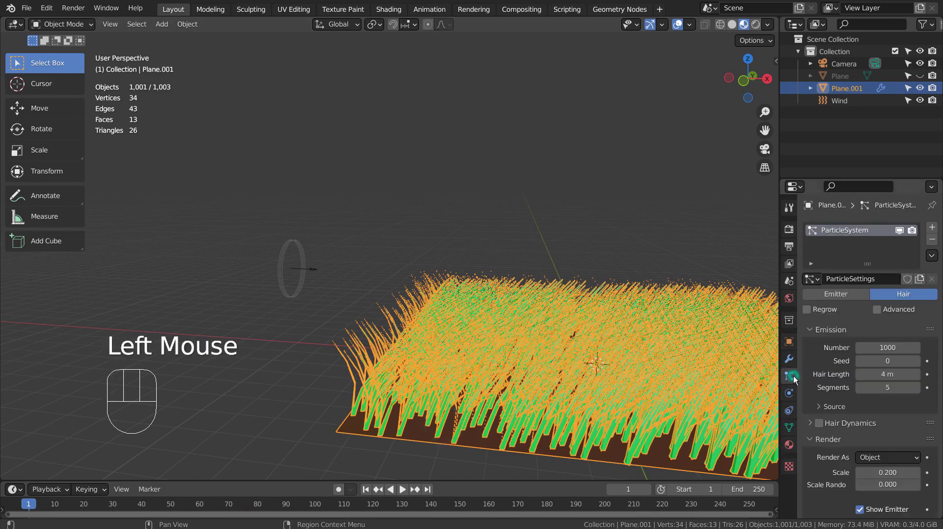
scroll(794, 376, "down", 1)
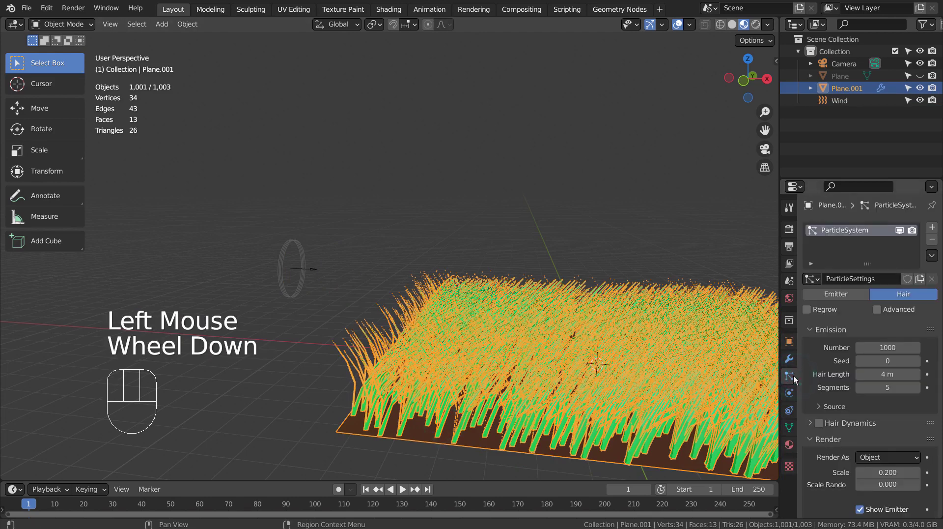
left_click(820, 423)
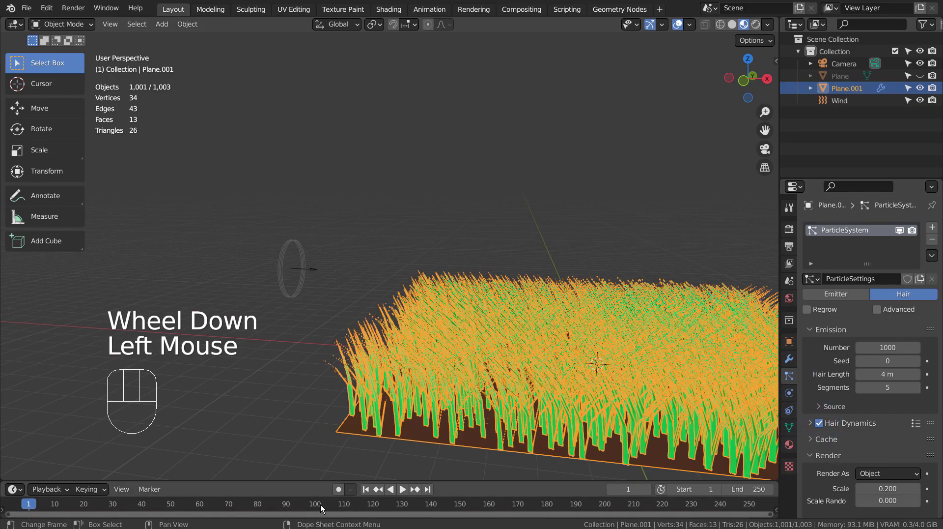
left_click(370, 488)
left_click(402, 488)
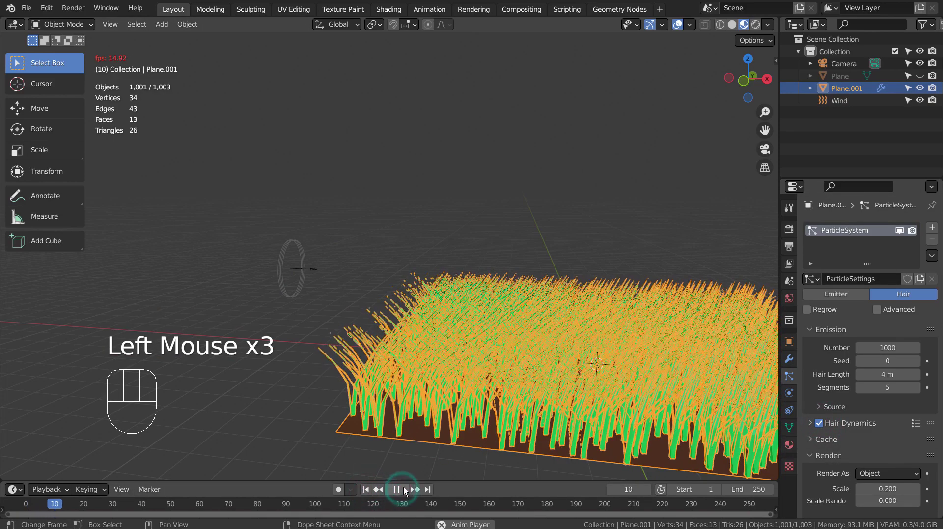
Step: Deselect everything and select only the Wind force field
scroll(440, 420, "down", 2)
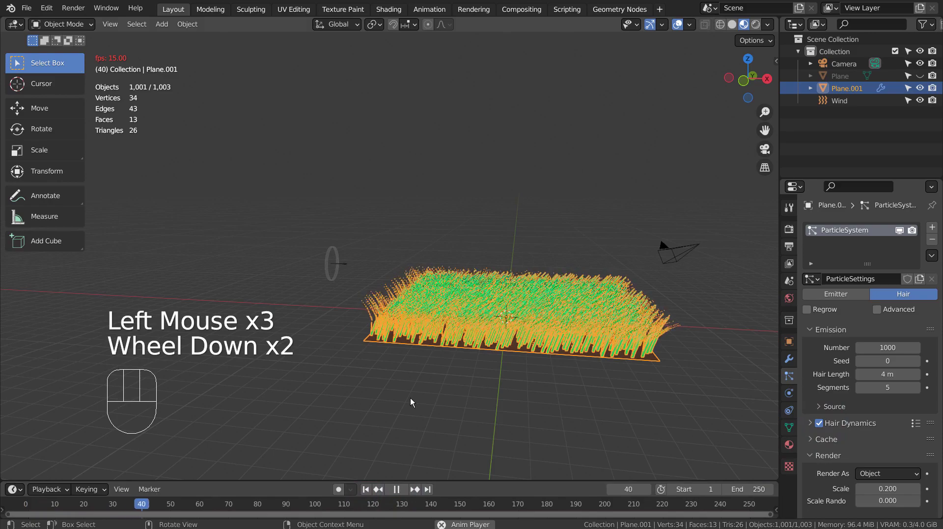
middle_click_drag(396, 415, 494, 342)
left_click(589, 437)
left_click(340, 281)
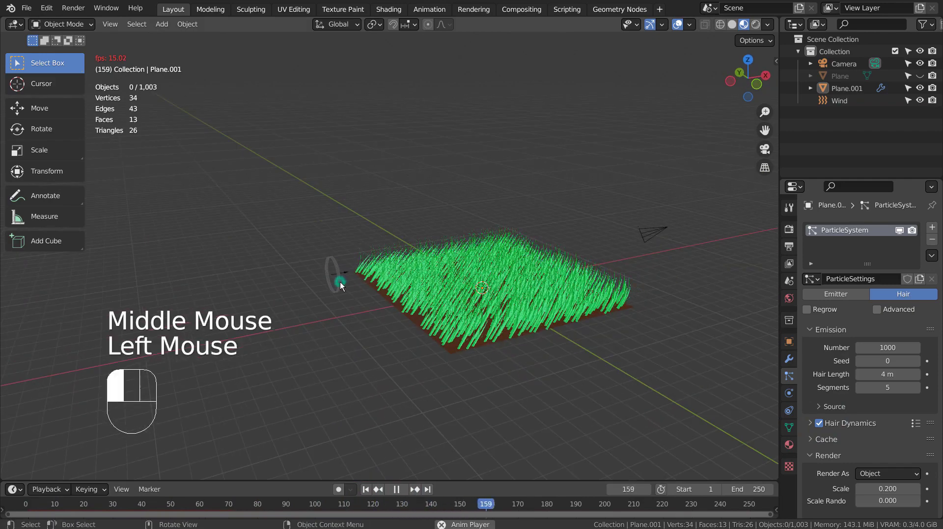
Step: Delete the Wind force field and rewind the animation to frame 1
key("x")
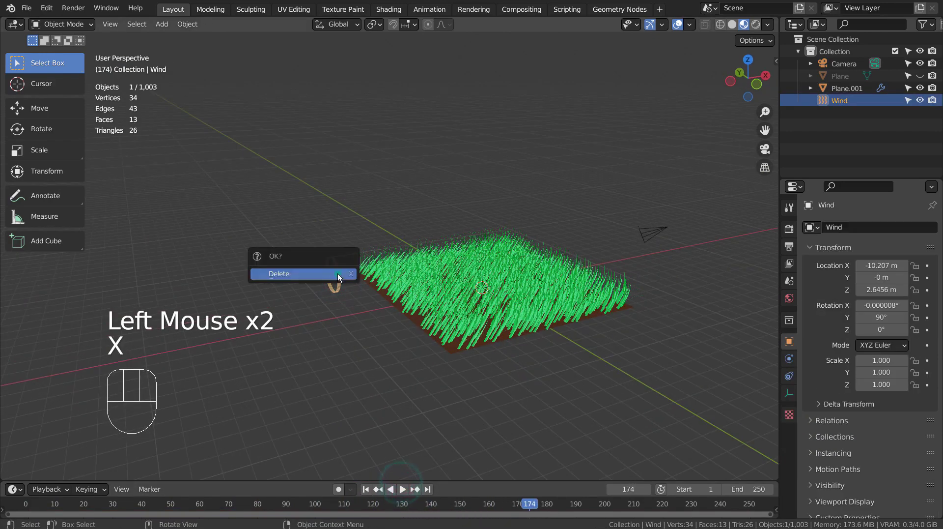
left_click(337, 273)
left_click(358, 486)
left_click(361, 488)
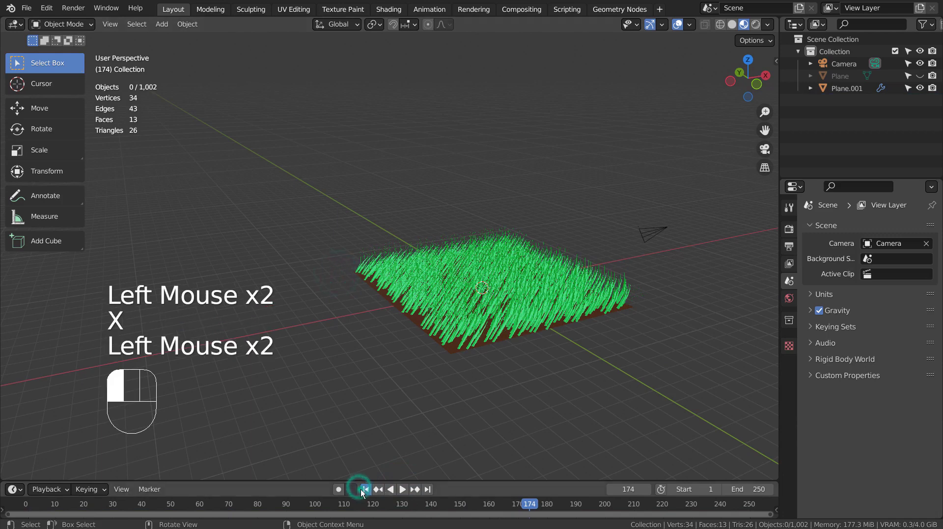
Step: Add a Turbulence force field and scale it up to 7.474
key("shift+a")
mouse_move(343, 265)
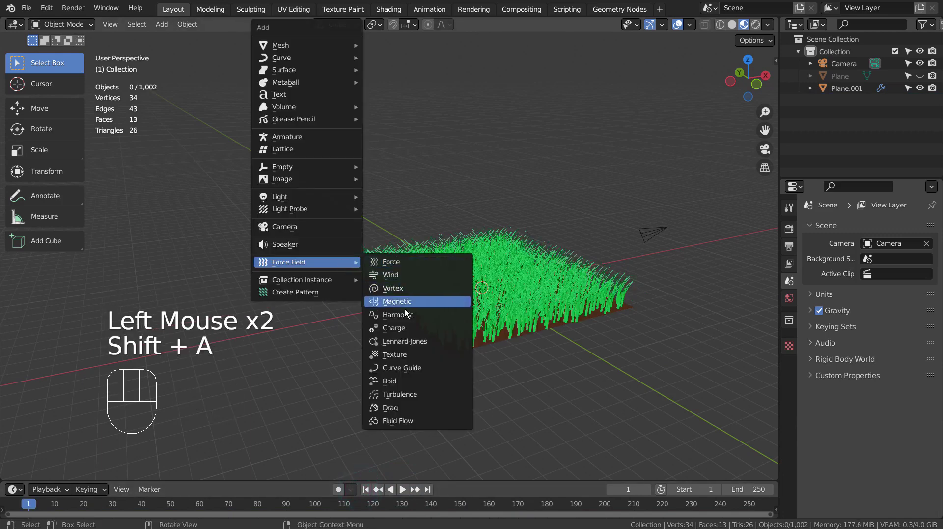
left_click(408, 396)
middle_click_drag(426, 397, 449, 391)
key("shift+z")
scroll(449, 391, "up", 3)
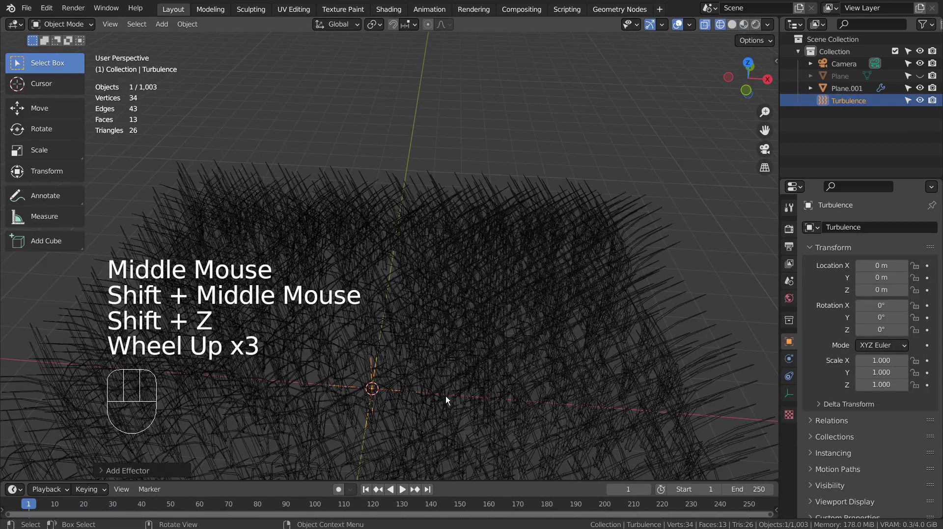
key("s")
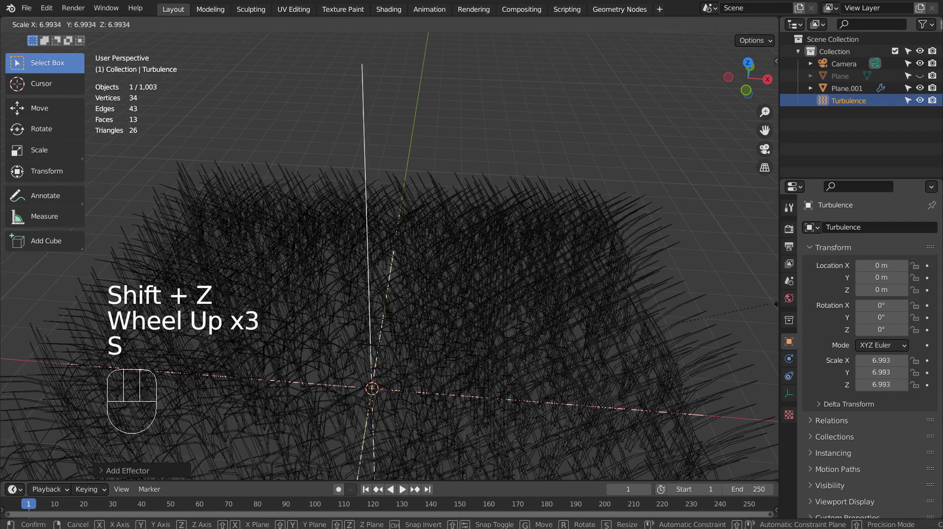
left_click(18, 299)
Step: Return to the shaded grass view and play the grass animation
scroll(20, 297, "down", 2)
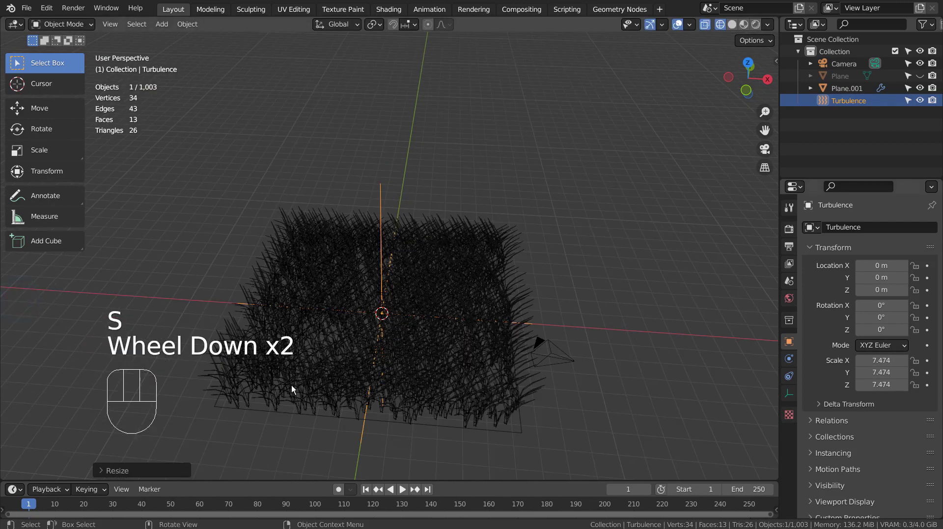
key("shift+z")
left_click(371, 466)
key("shift+z")
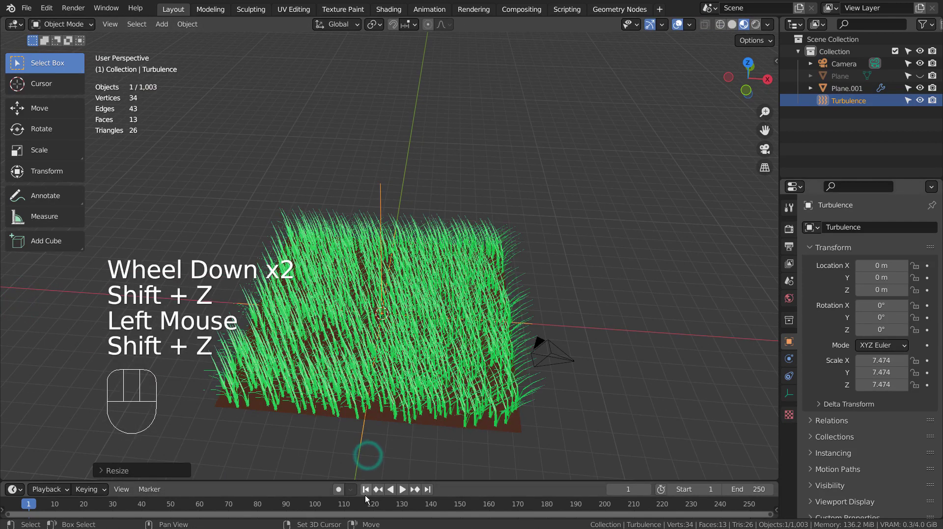
left_click(366, 493)
left_click(366, 494)
left_click(402, 488)
left_click(402, 489)
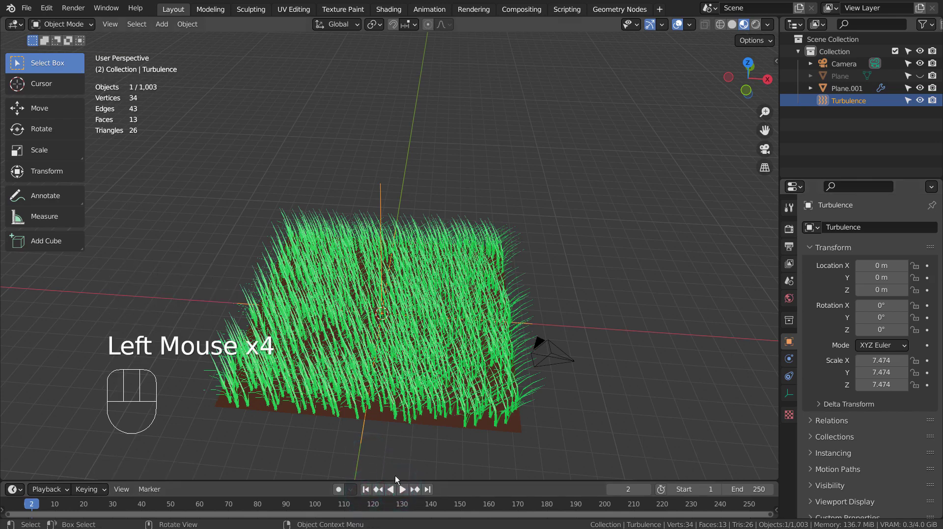
left_click(402, 489)
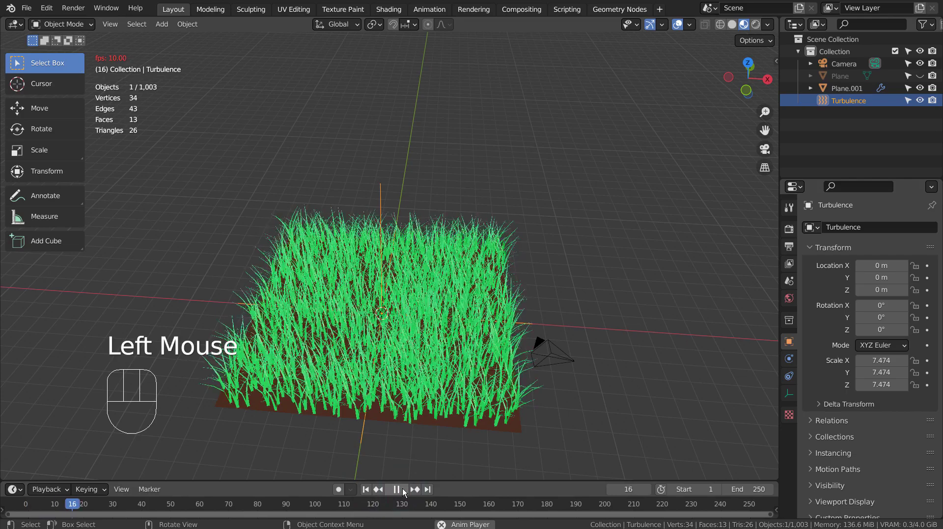
scroll(398, 406, "up", 2)
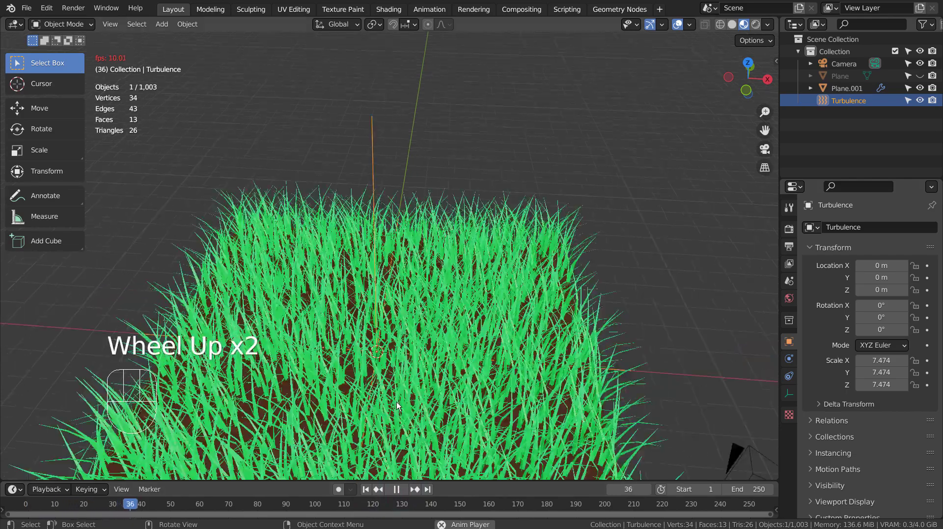
scroll(398, 406, "up", 1)
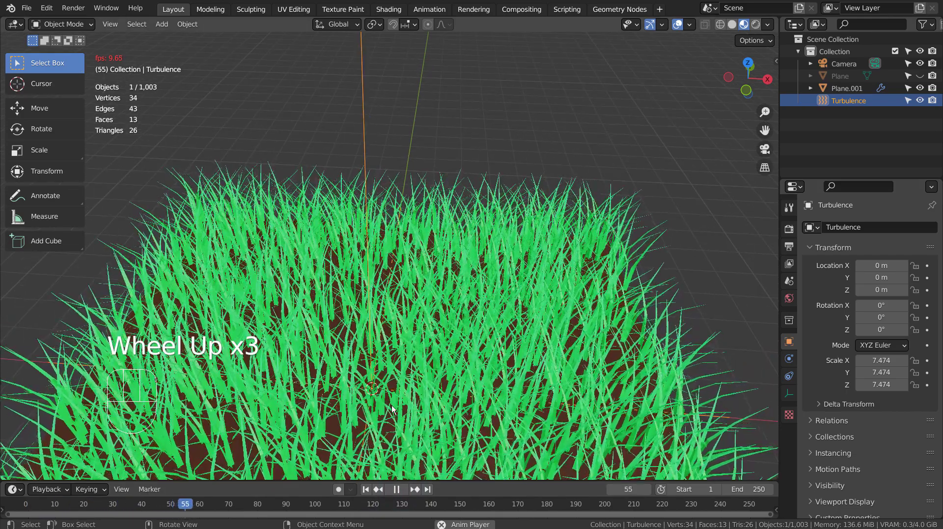
left_click(397, 490)
left_click(377, 490)
left_click(367, 489)
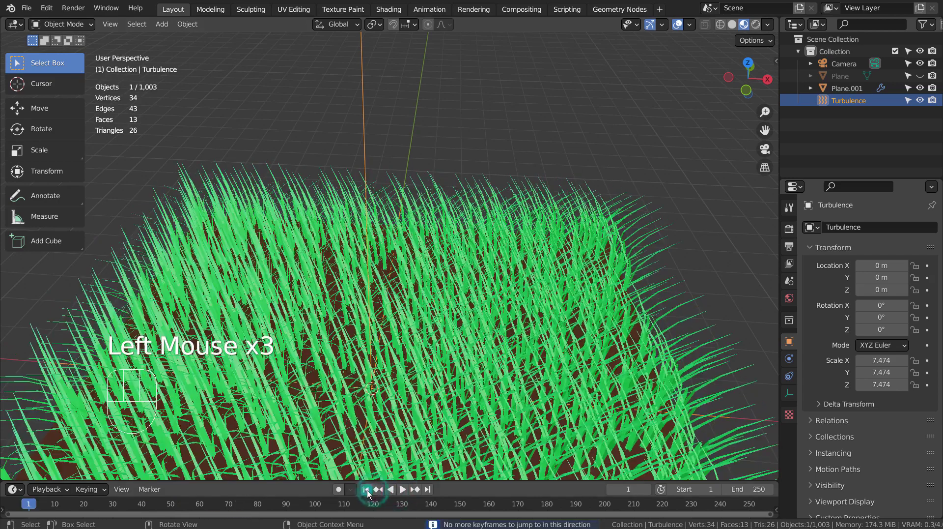
left_click(629, 389)
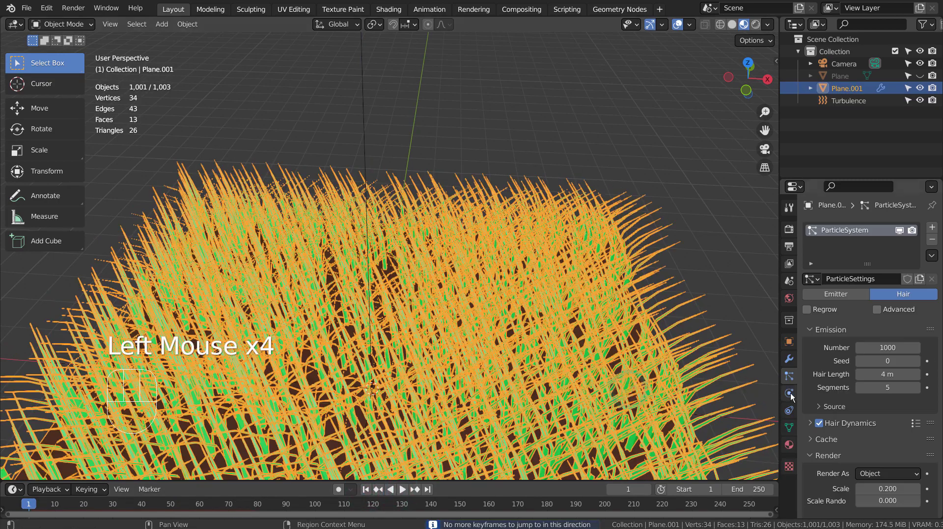
scroll(803, 394, "down", 4)
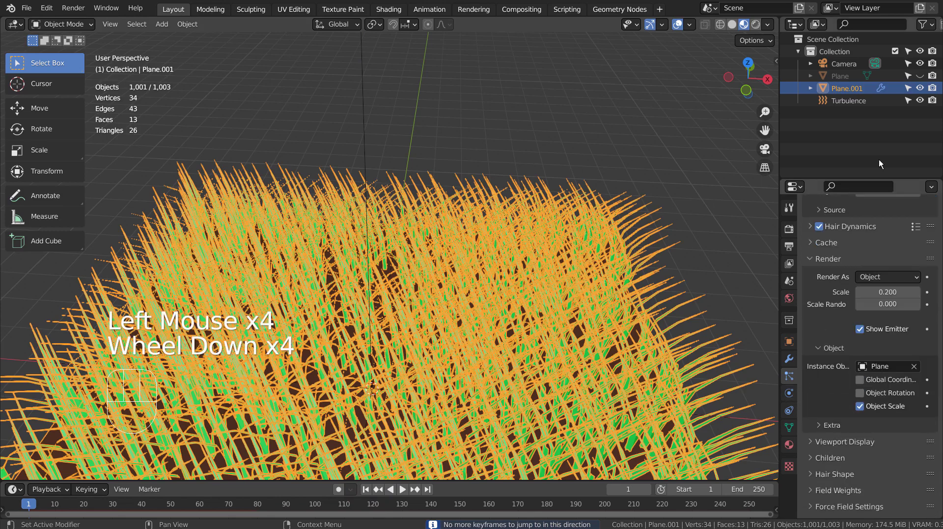
left_click(853, 101)
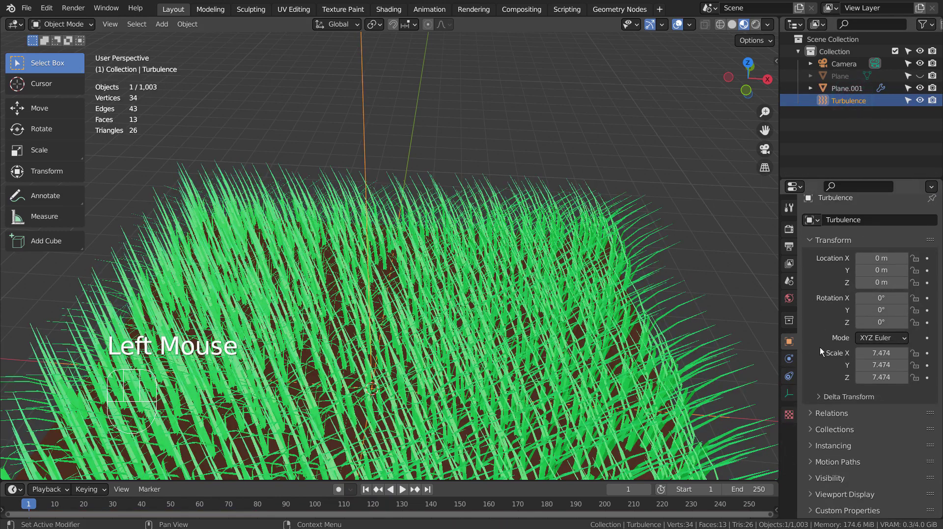
Step: Set the Turbulence field's Strength to 5 and play the grass animation to frame 62
left_click(790, 359)
scroll(855, 351, "down", 1)
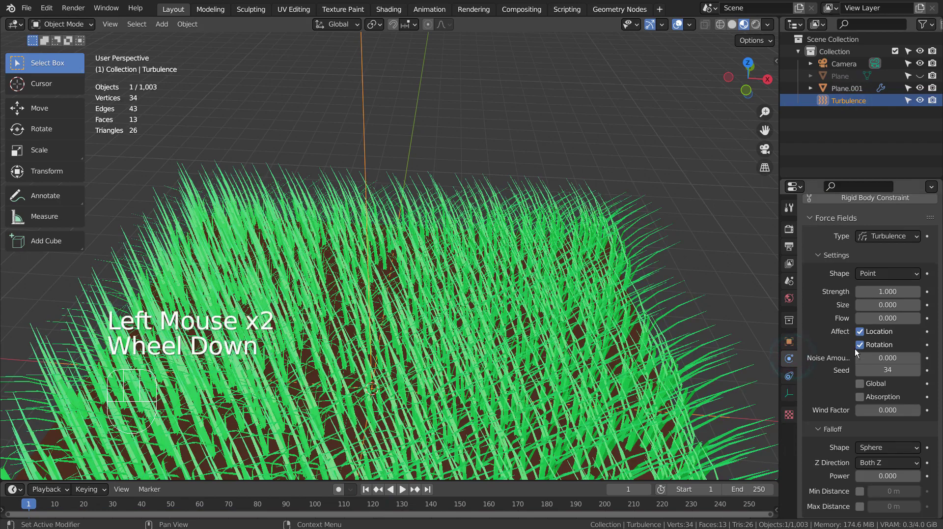
left_click(882, 291)
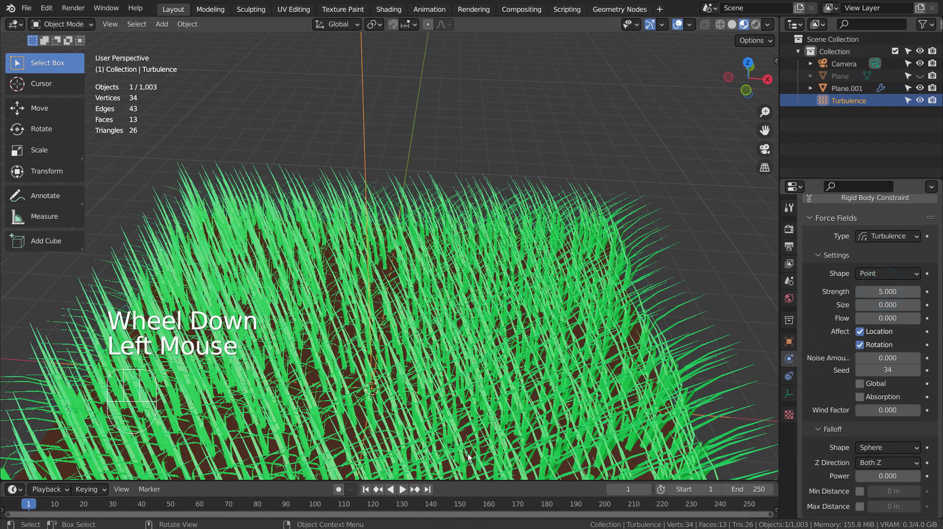
left_click(406, 489)
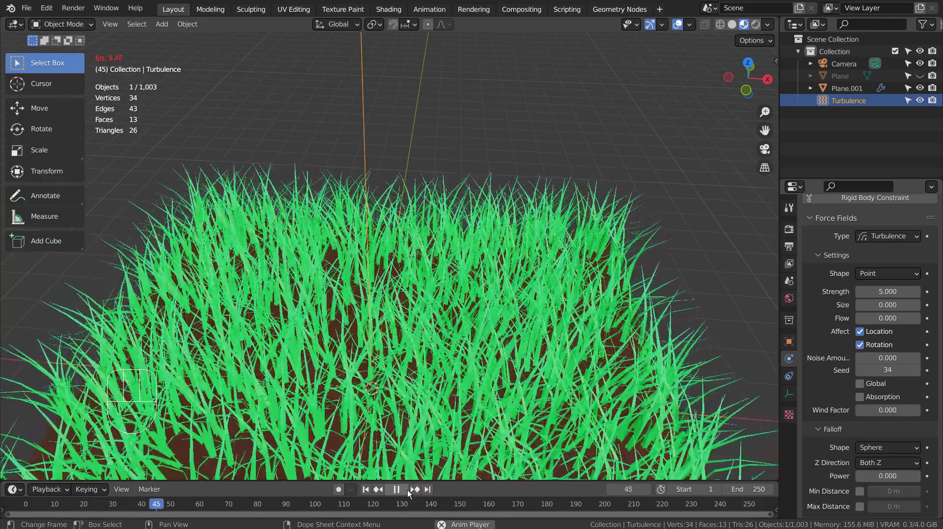
left_click(406, 489)
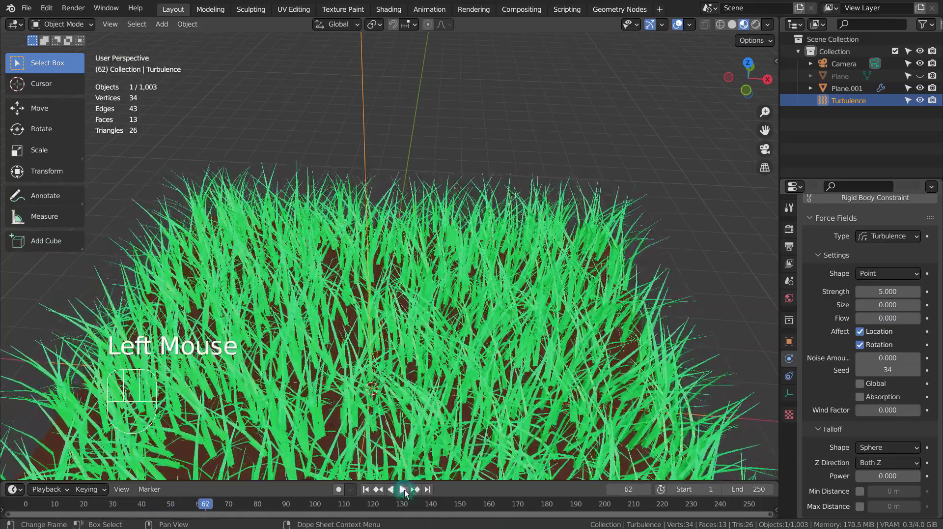
Step: Set turbulence Size and Flow to 5, replay the grass animation, then rewind to frame 1
left_click(367, 488)
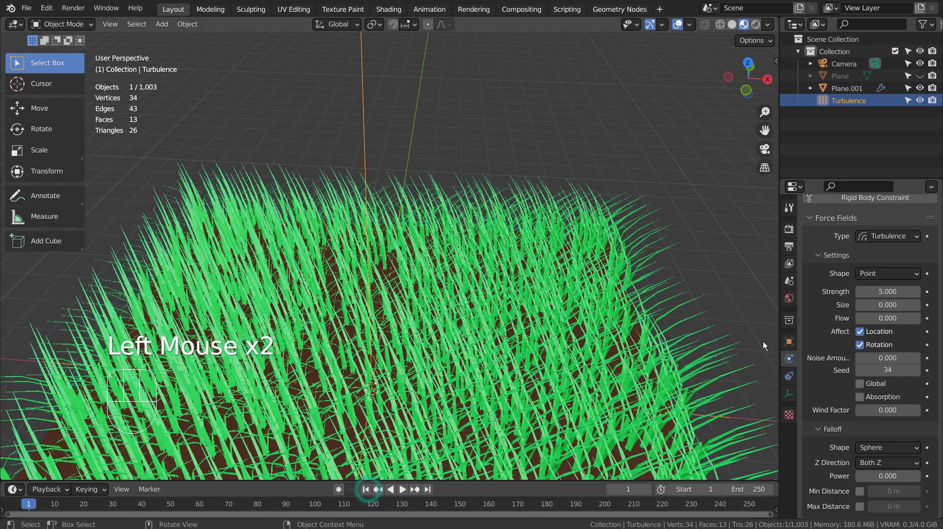
left_click(875, 317)
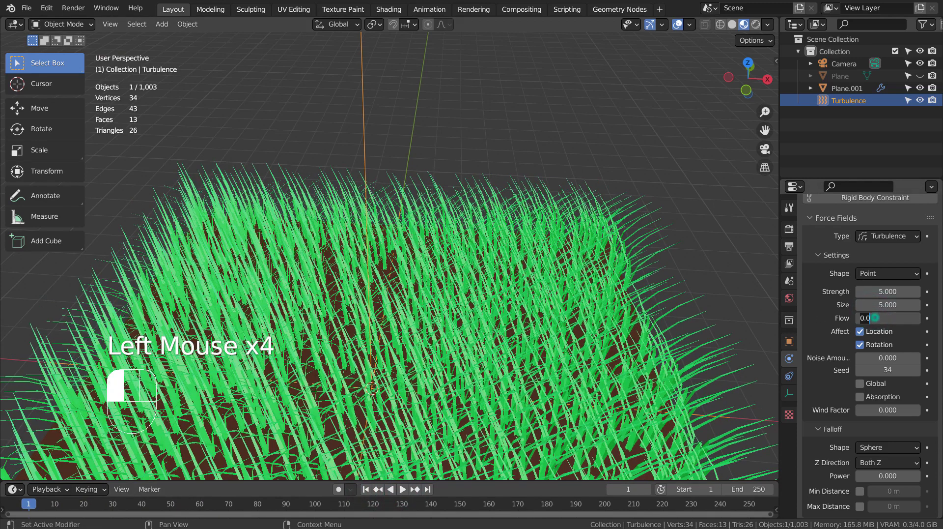
left_click(360, 487)
left_click(360, 488)
left_click(401, 488)
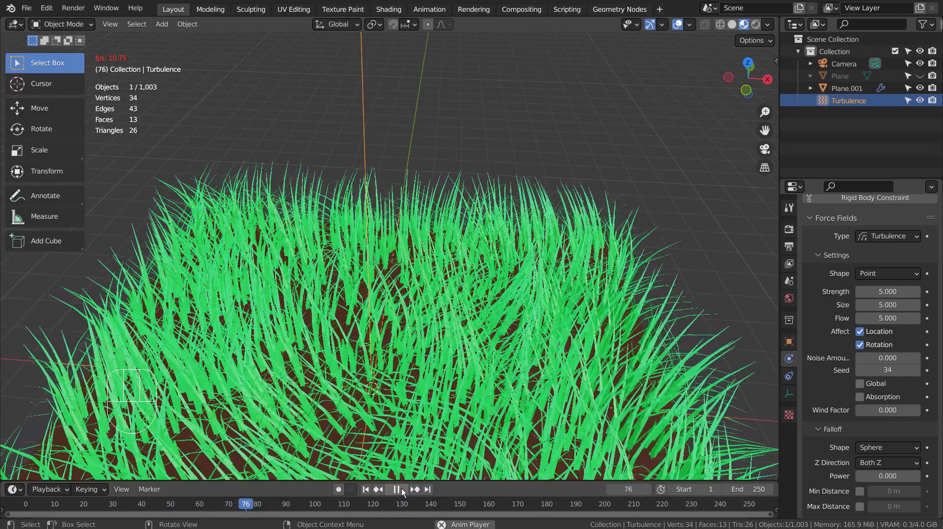
middle_click_drag(474, 389, 480, 353)
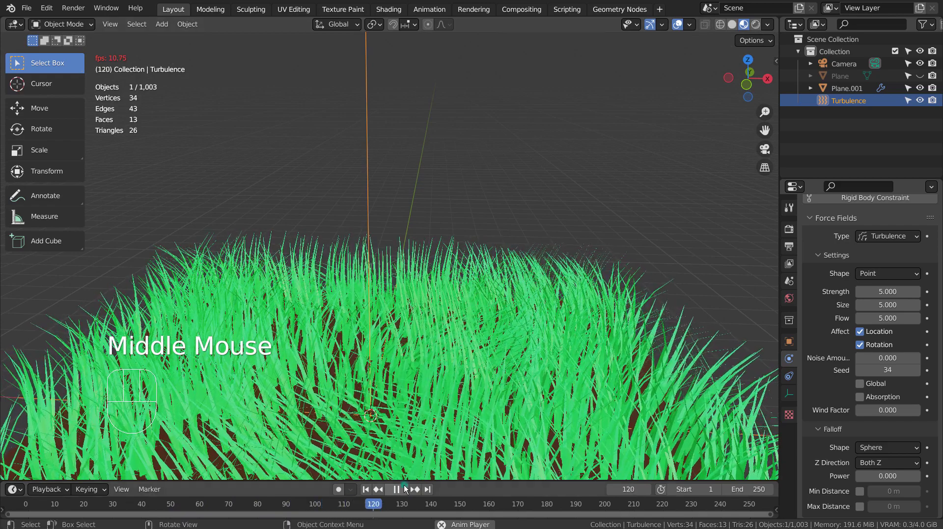
left_click(365, 489)
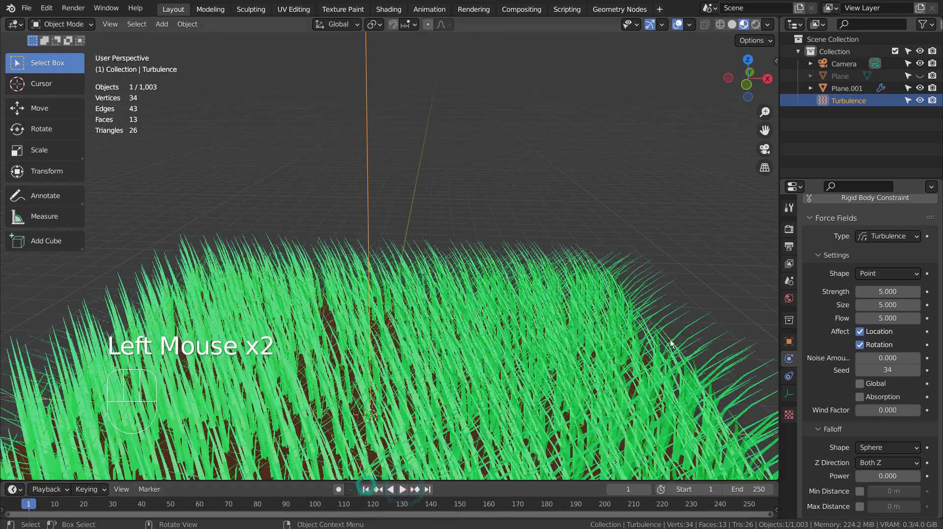
Step: Use turbulence Strength 15 with Size and Flow 1, replay the grass, and rewind
left_click(882, 304)
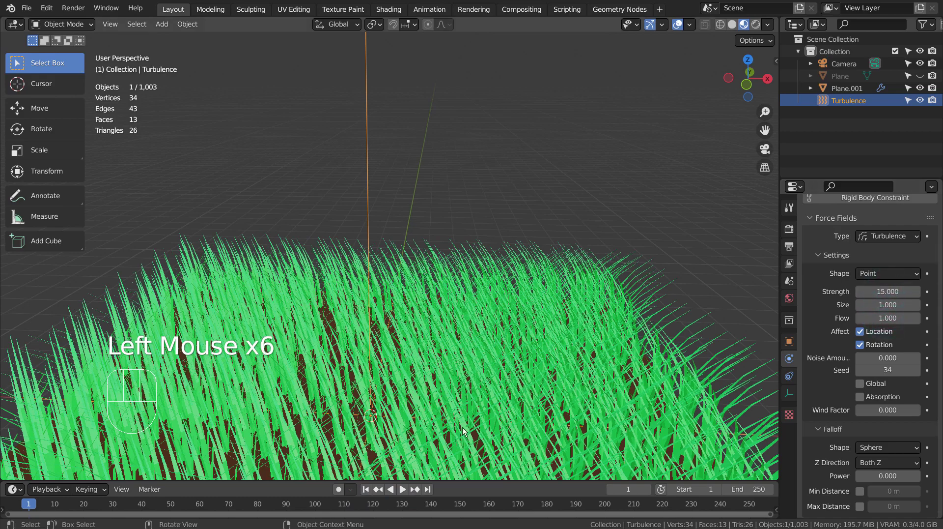
left_click(403, 489)
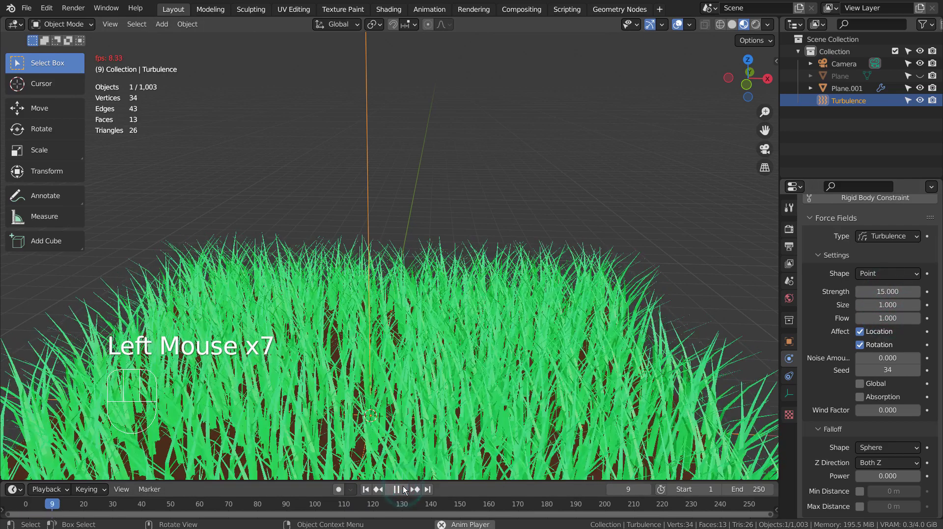
left_click(403, 489)
left_click(368, 489)
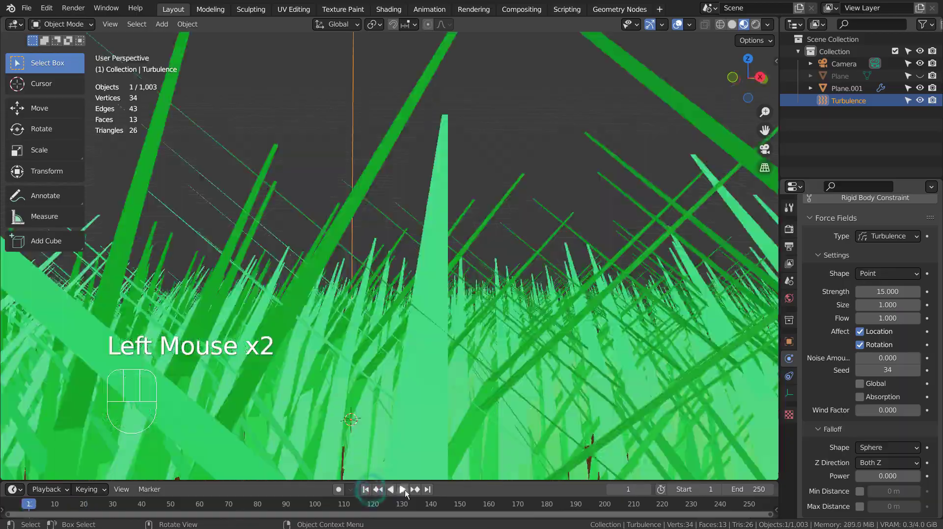